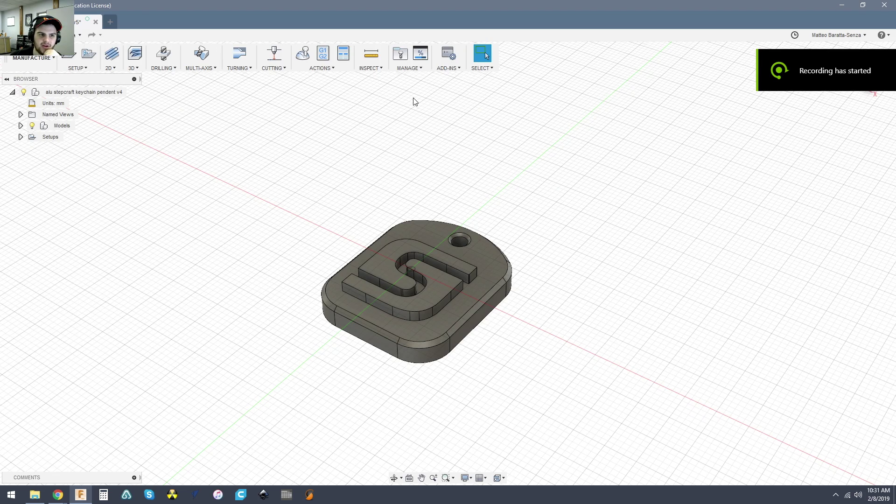
Zoom far out of the keychain model and bring up the Amana 46341 product page.
scroll(414, 100, down, 2)
scroll(420, 184, down, 2)
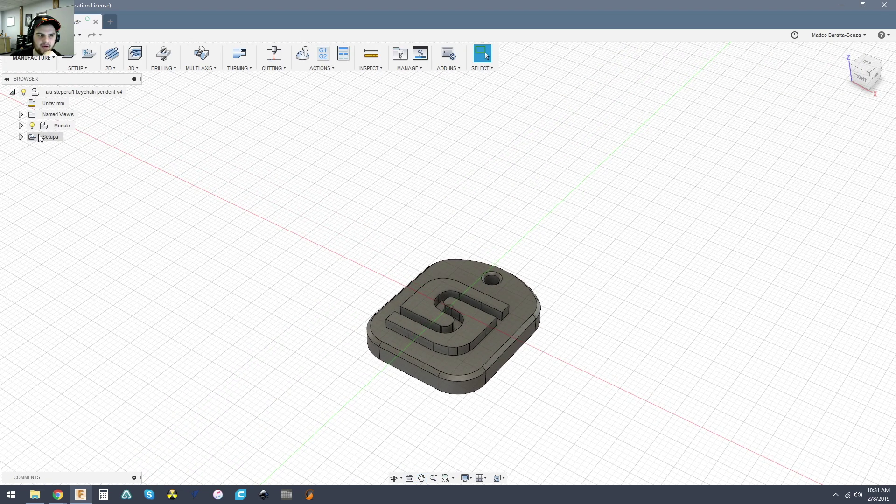
scroll(290, 120, down, 10)
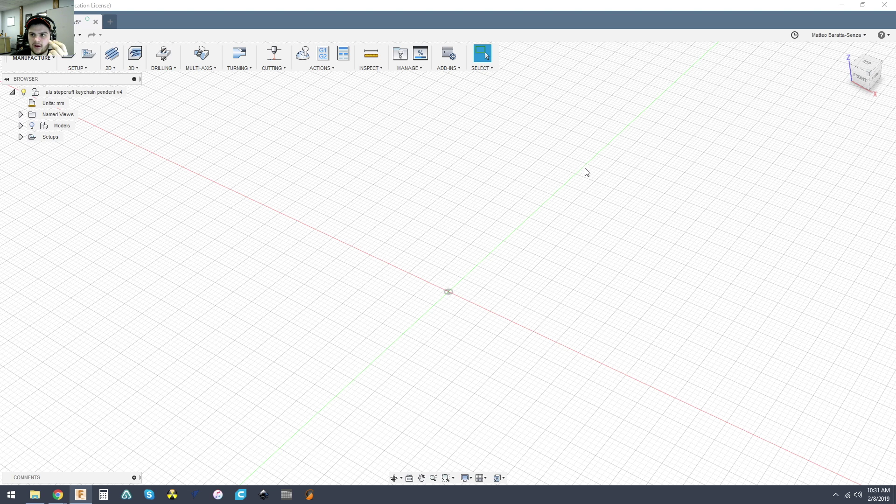
key(alt+Tab)
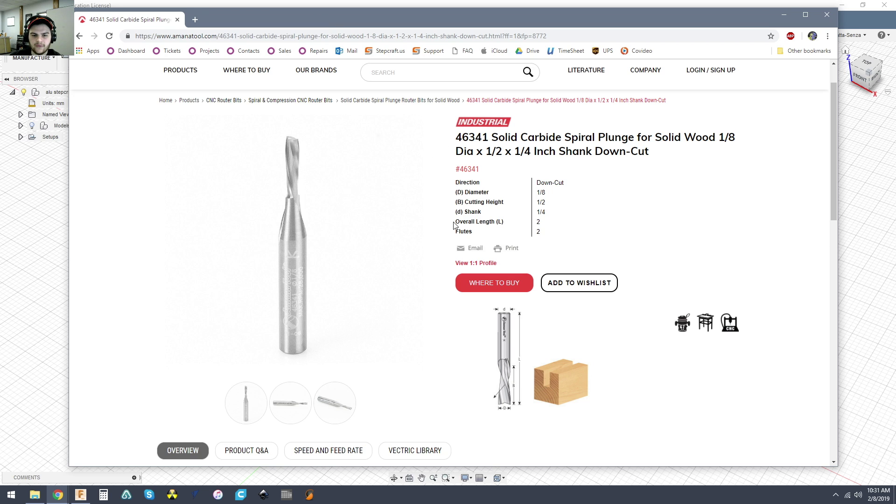
Review the 46341 bit's Direction and 1/4 shank specs, then return to Fusion 360.
double_click(511, 185)
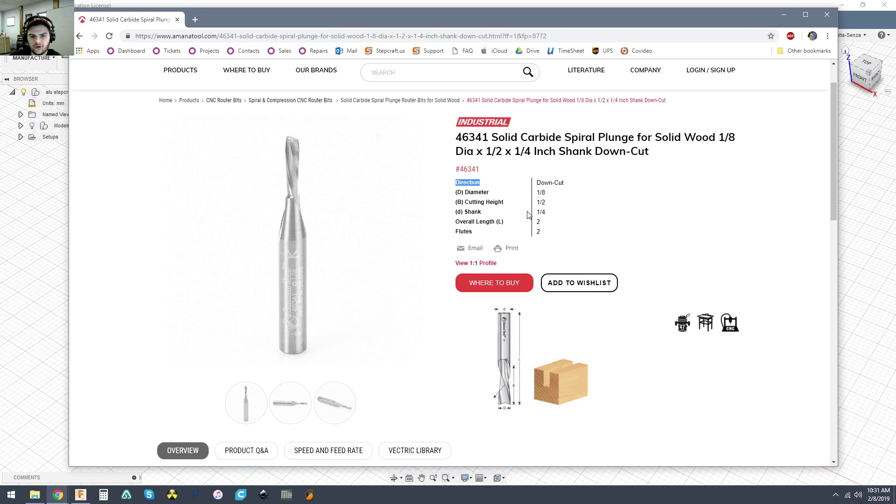
drag(536, 213, 547, 225)
click(556, 225)
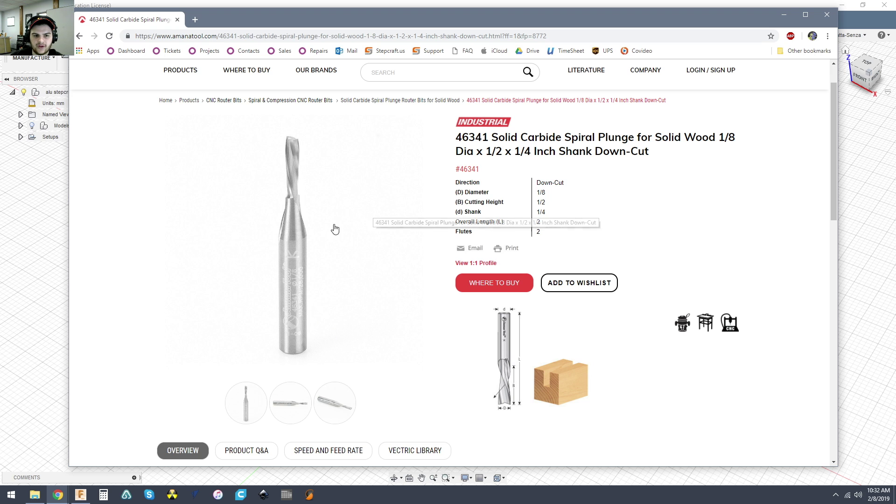
click(52, 204)
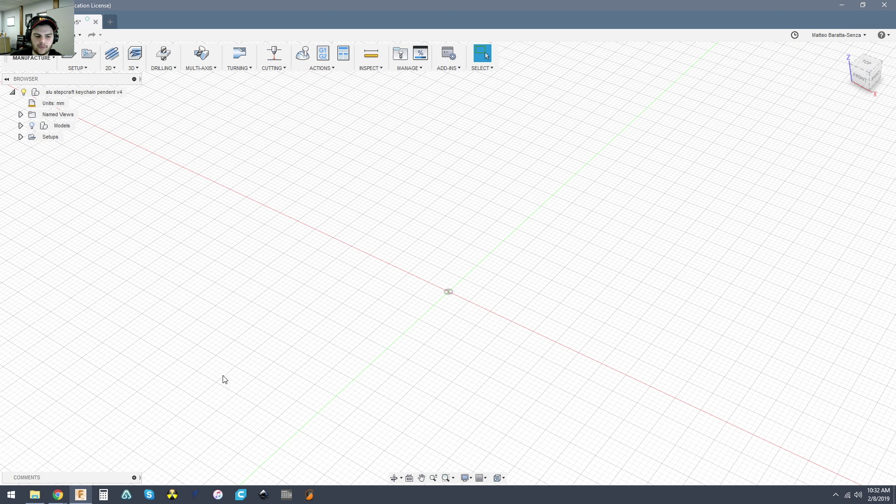
Choose the Stepcraft D.420 HF-500 machine profile (0.5 kW, 20000 RPM) in G-Wizard.
mouse_move(58, 496)
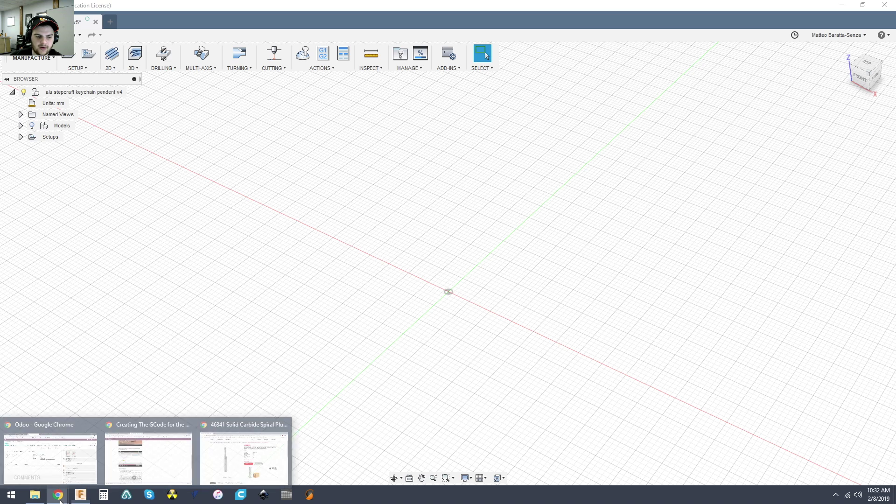
click(233, 457)
scroll(517, 267, down, 3)
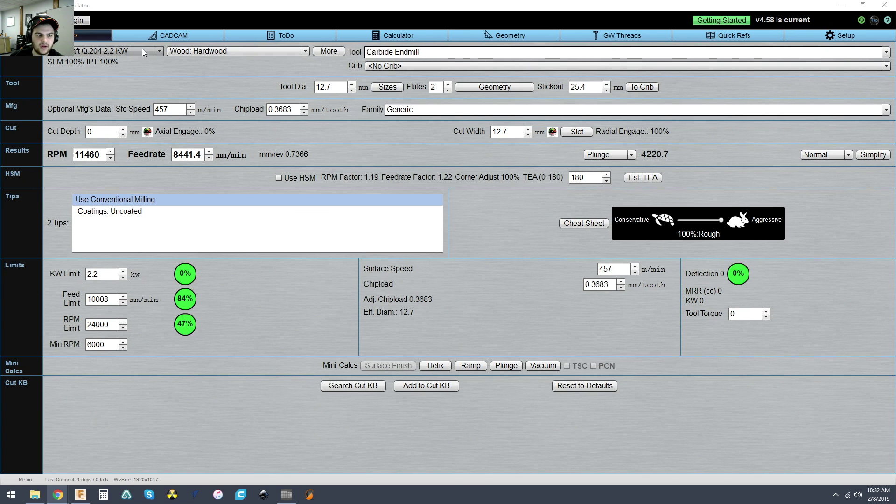
click(142, 49)
scroll(47, 219, down, 7)
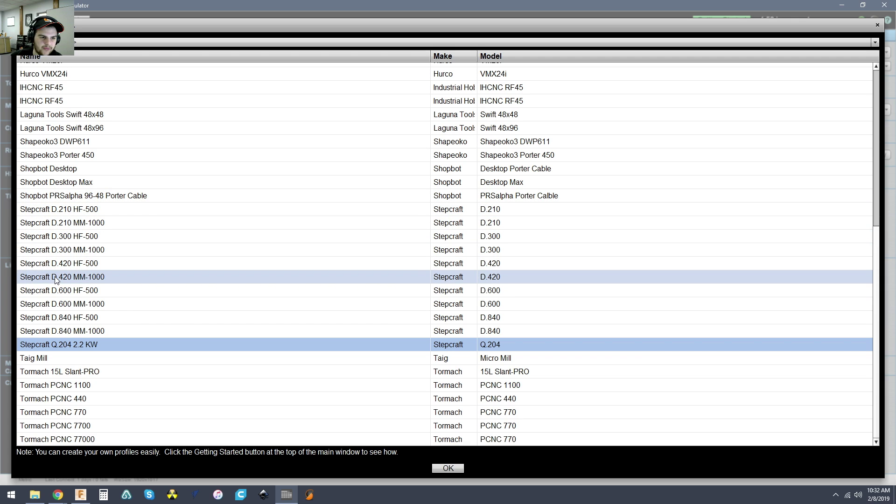
click(111, 265)
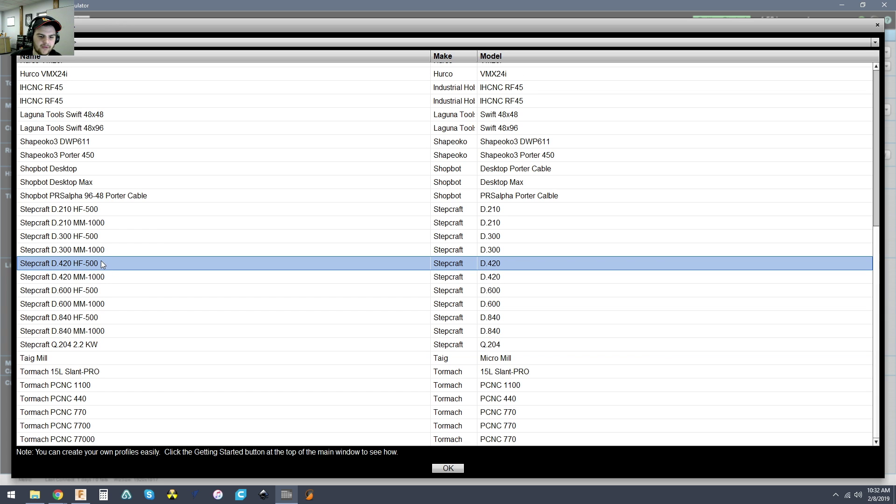
click(447, 469)
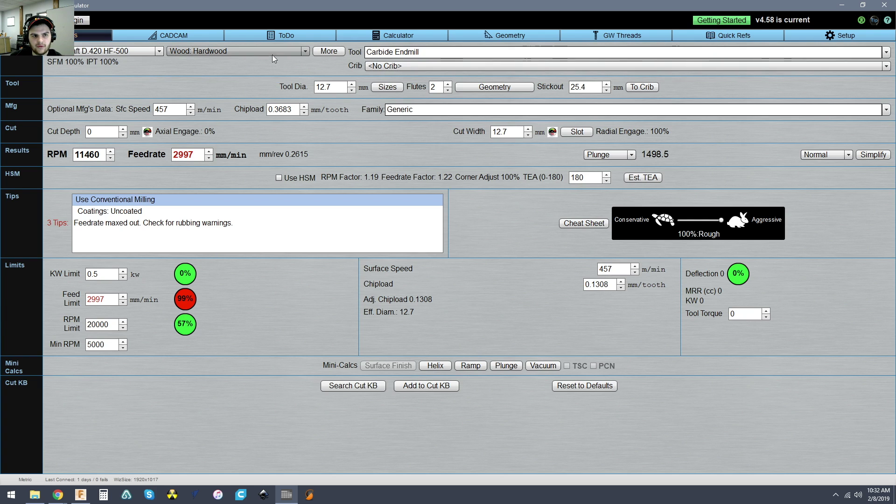
Set the workpiece material to Wood: Plywood.
click(195, 50)
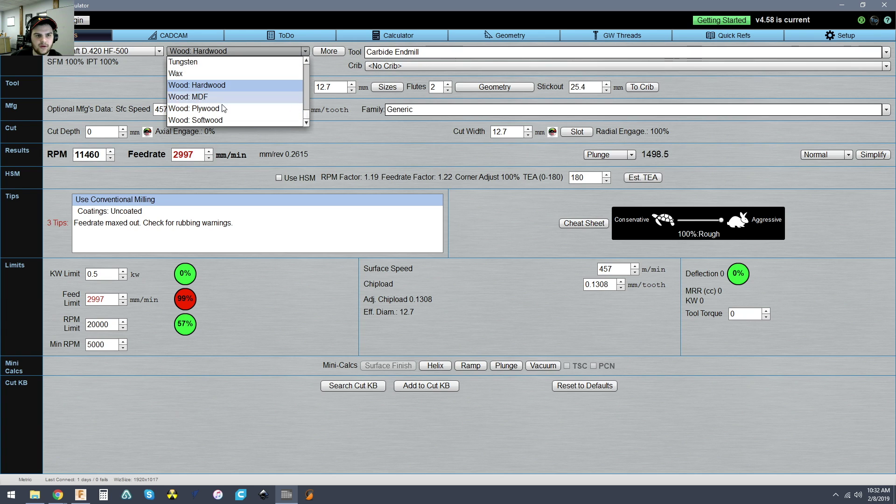
scroll(265, 86, up, 10)
scroll(262, 88, down, 10)
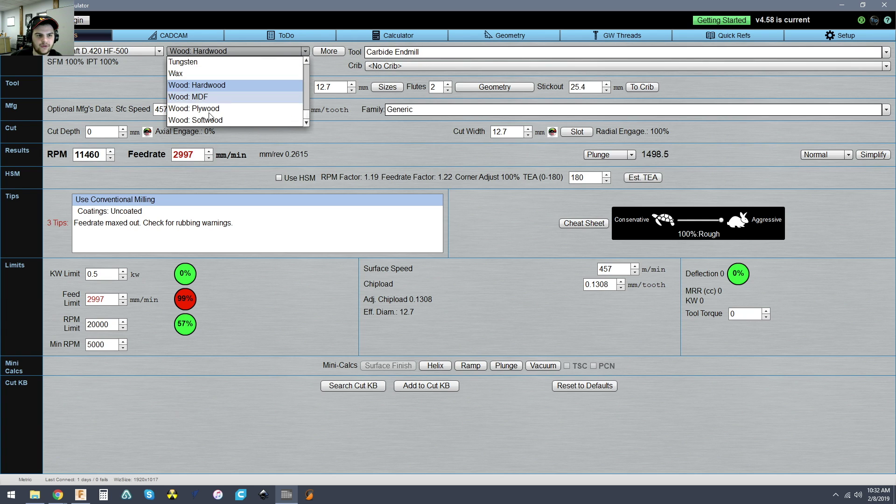
click(188, 108)
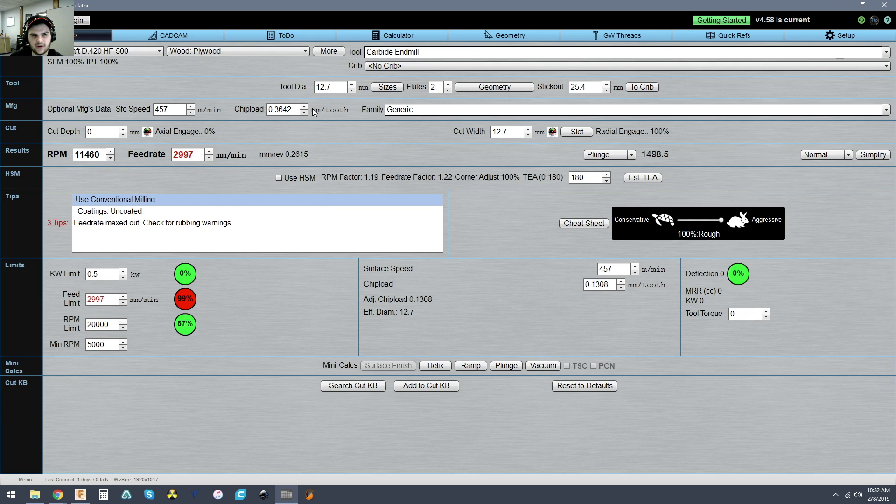
click(221, 51)
click(221, 51)
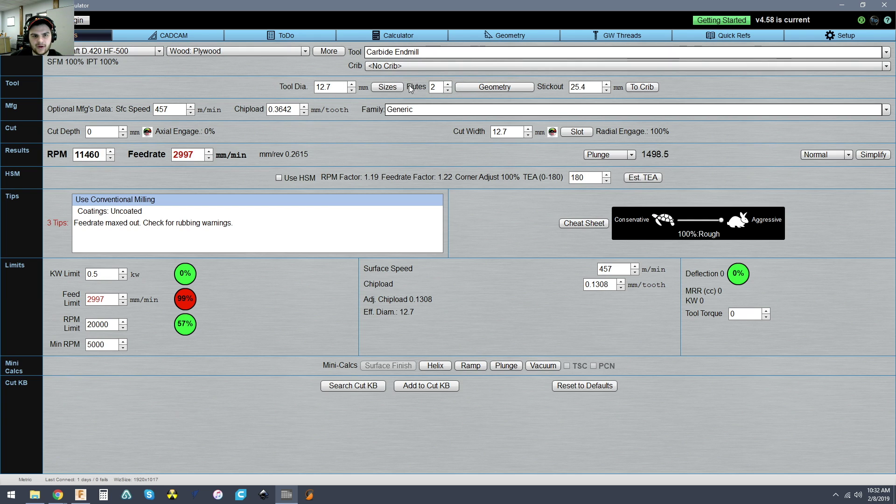
Switch all units to inches, showing a 0.5 in tool diameter.
click(363, 88)
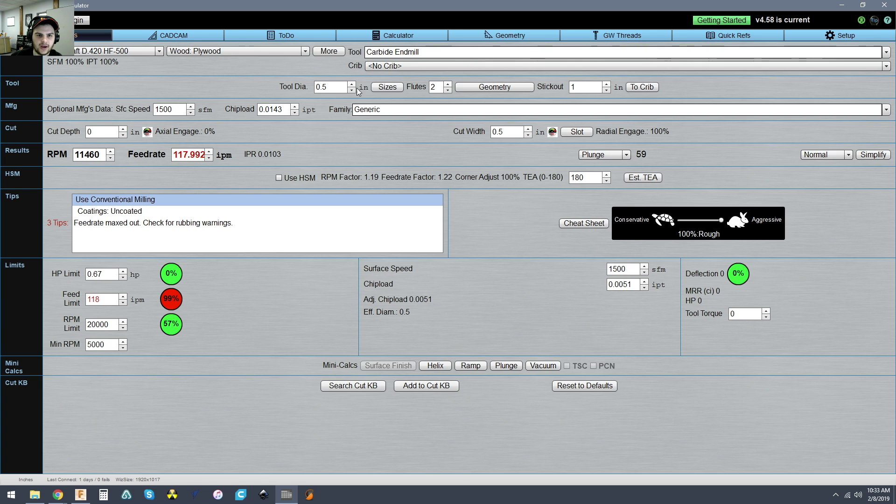
click(394, 87)
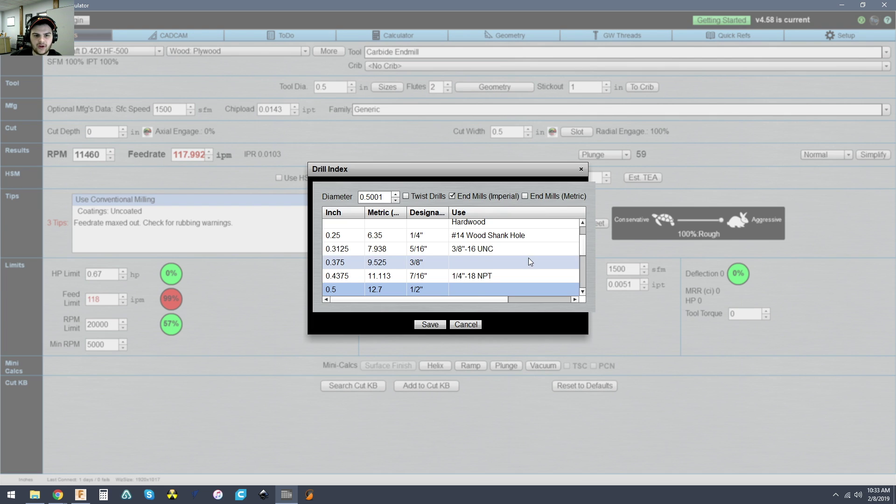
click(467, 325)
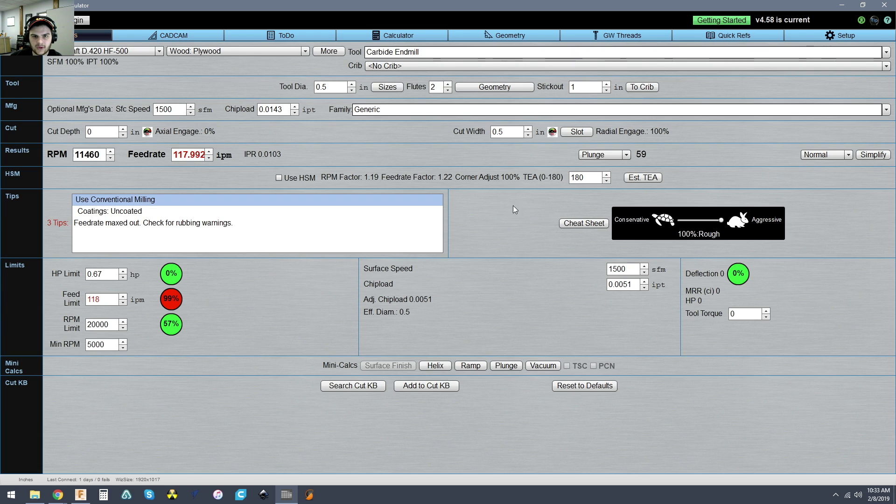
Define a Router: Downcut bit with 0.25 in shank, 0.125 in diameter, 0.5 in flute length.
click(484, 88)
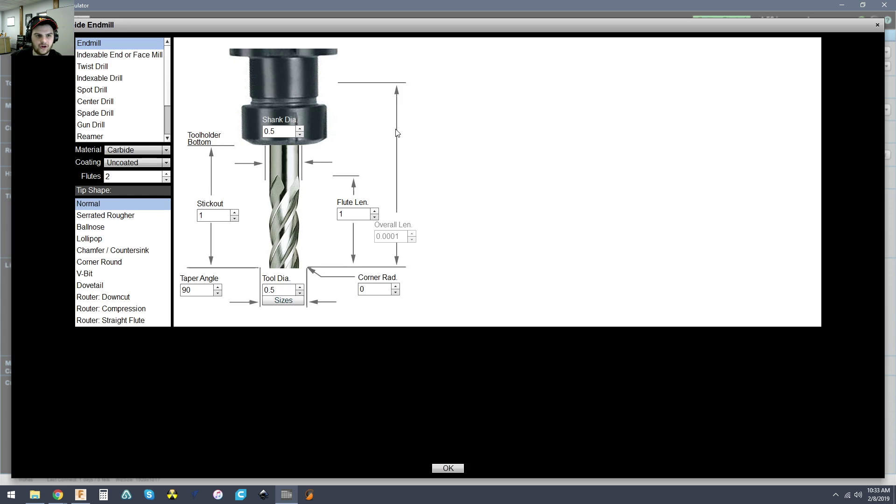
click(112, 299)
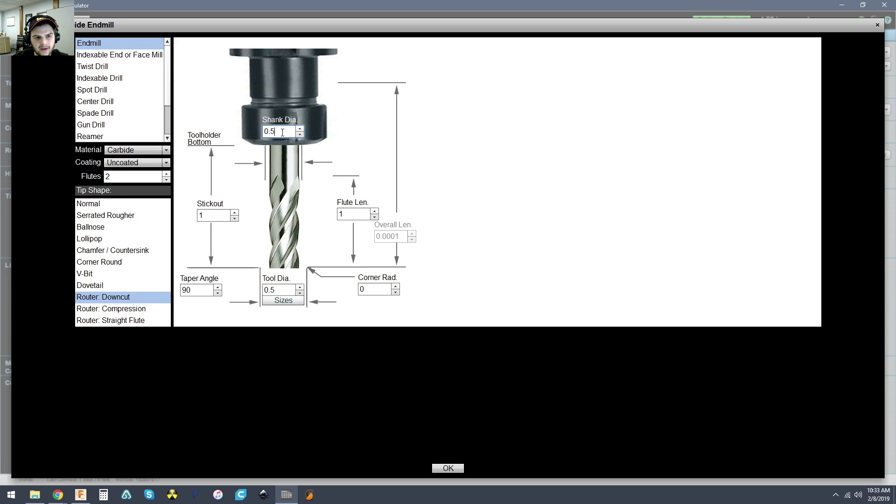
double_click(265, 132)
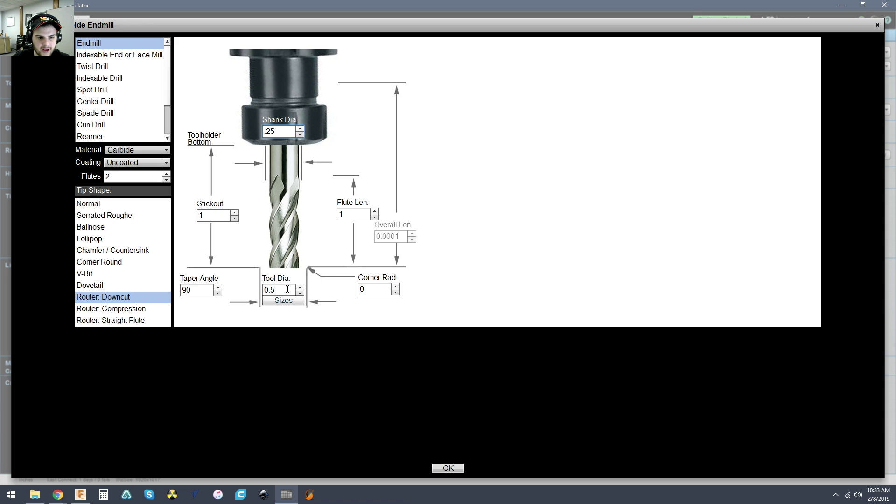
key(Tab)
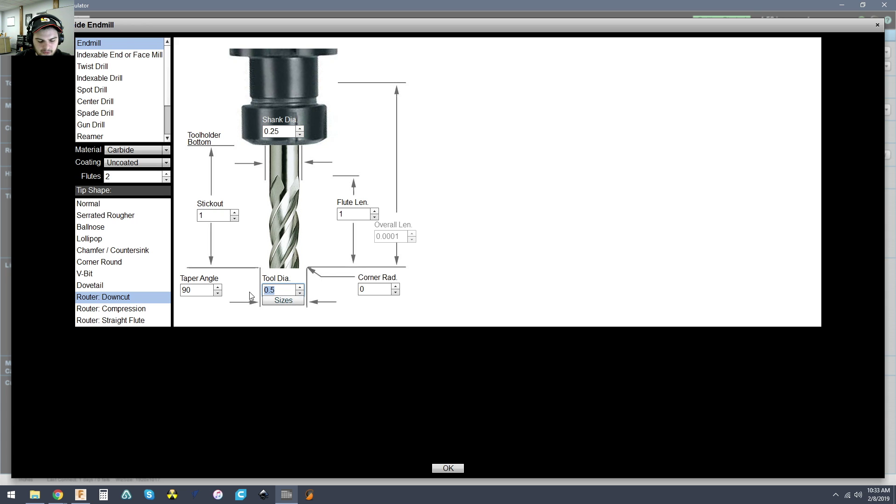
text(.12)
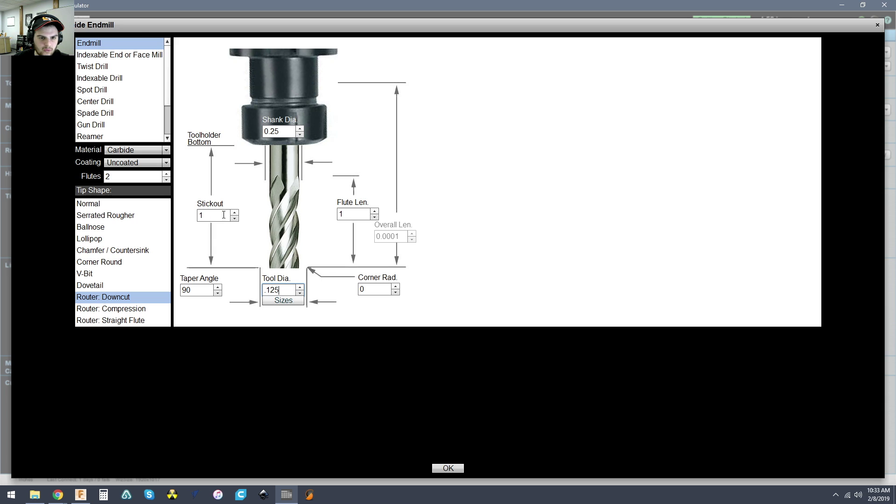
click(195, 217)
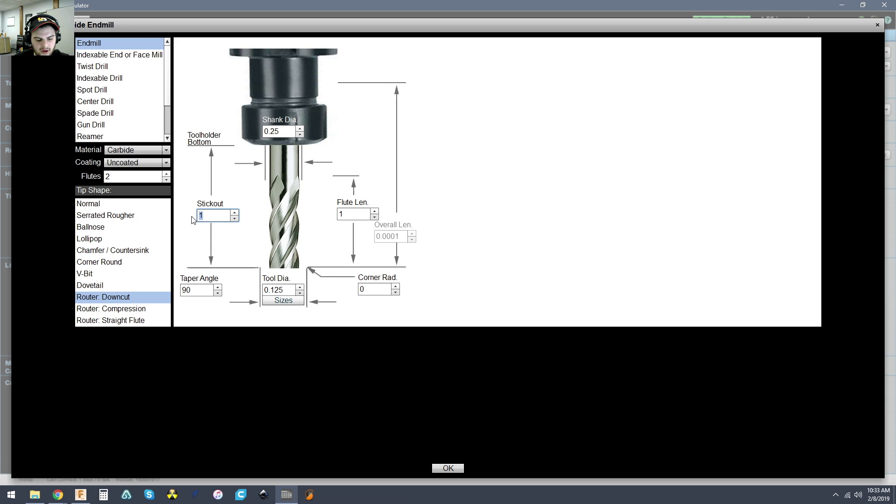
click(360, 214)
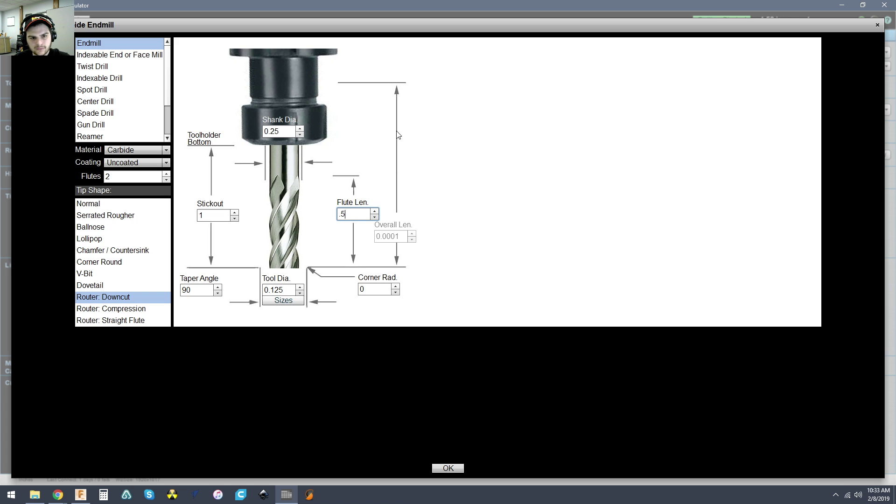
click(445, 467)
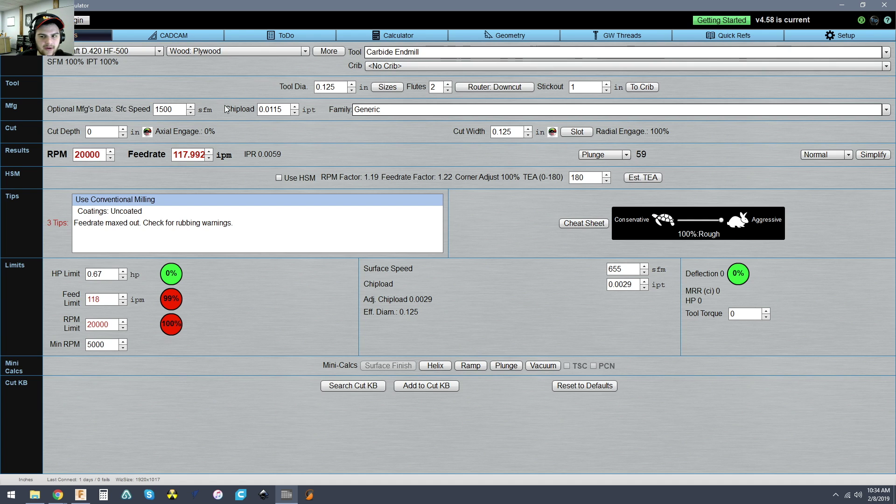
Open the Amana bit's speed and feed rate chart PDF.
click(58, 495)
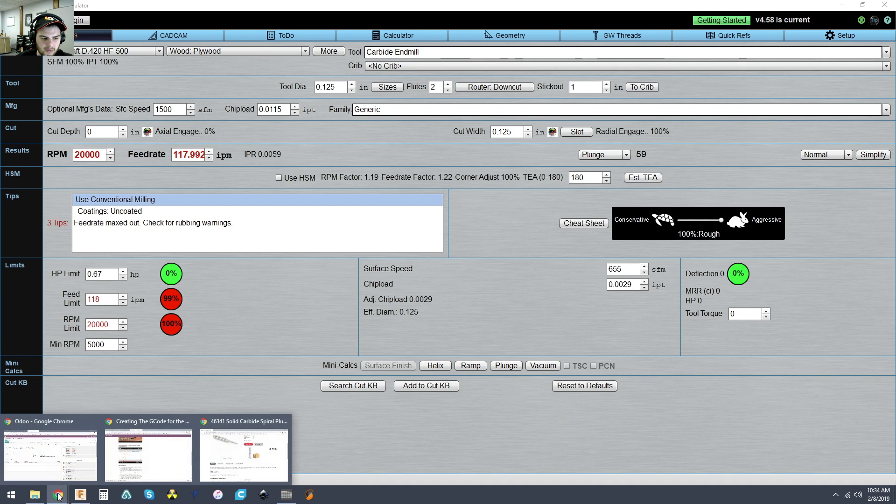
click(228, 439)
scroll(413, 226, down, 5)
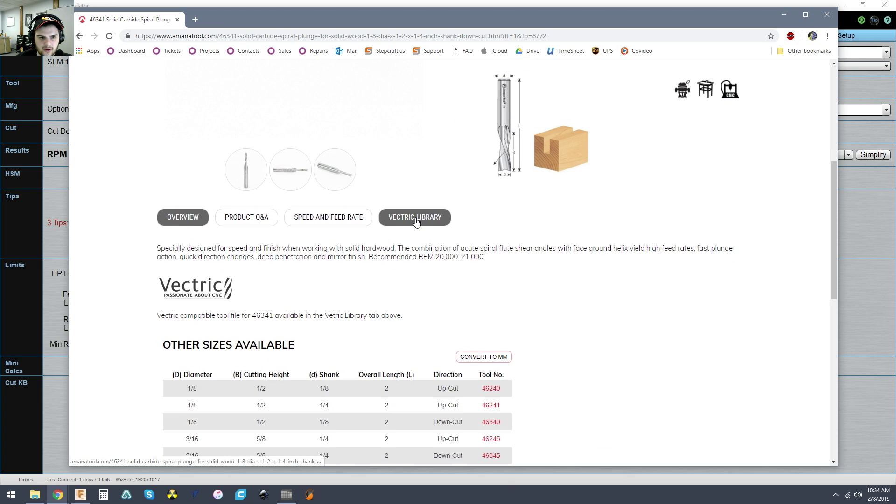
click(329, 77)
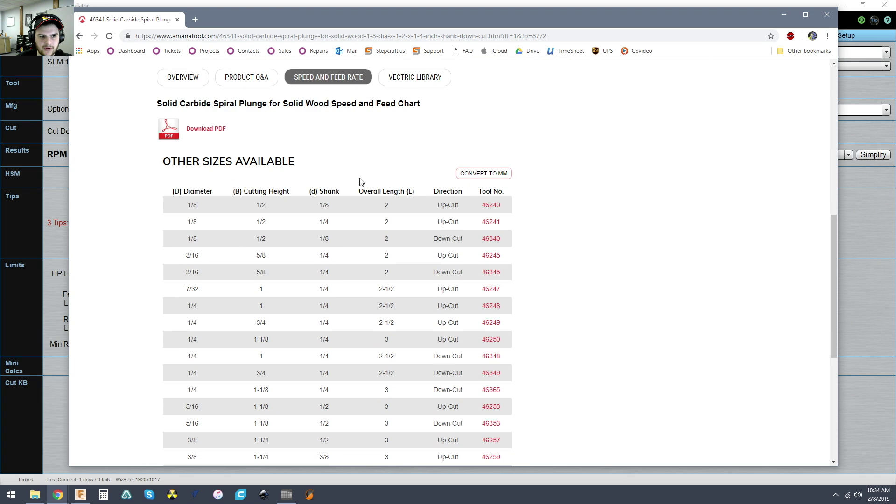
click(202, 130)
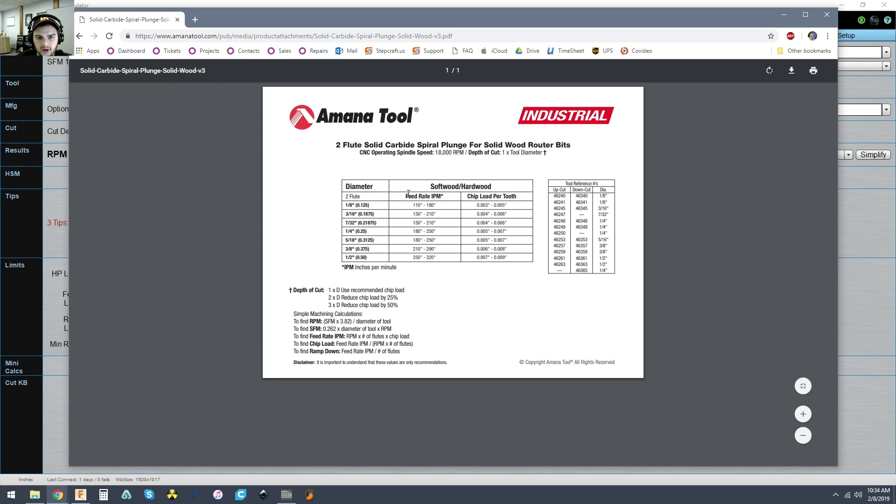
Highlight the 1/8-inch row's 110–180 IPM and 0.003–0.005 chipload, then return to G-Wizard.
drag(406, 196, 535, 196)
click(496, 204)
drag(352, 205, 509, 205)
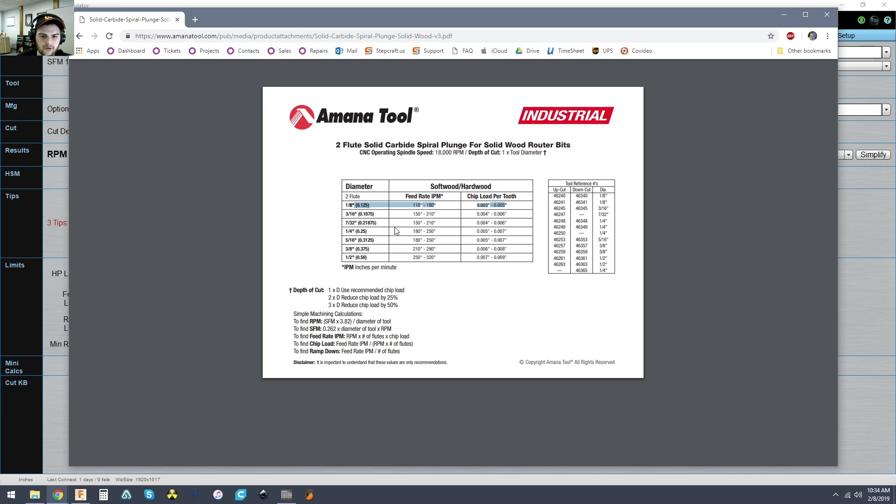
click(31, 219)
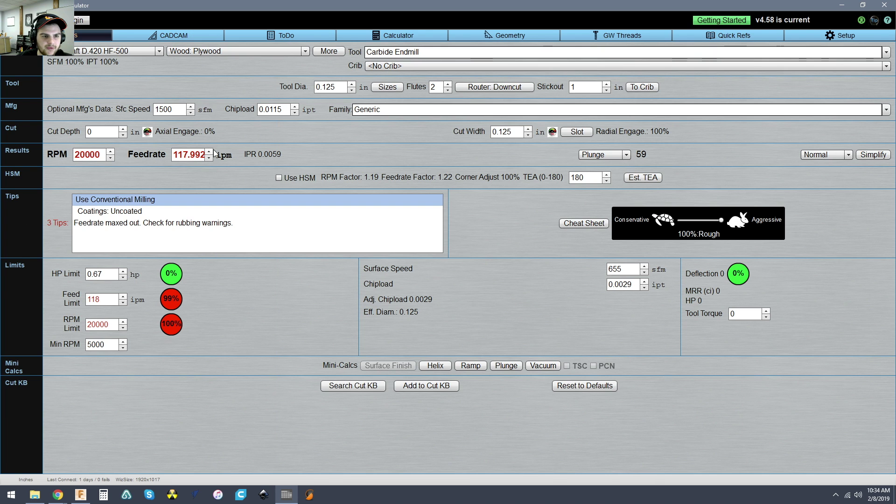
Enter a 0.003 ipt chipload from the Amana chart, dropping feedrate to 115.201 ipm.
double_click(281, 110)
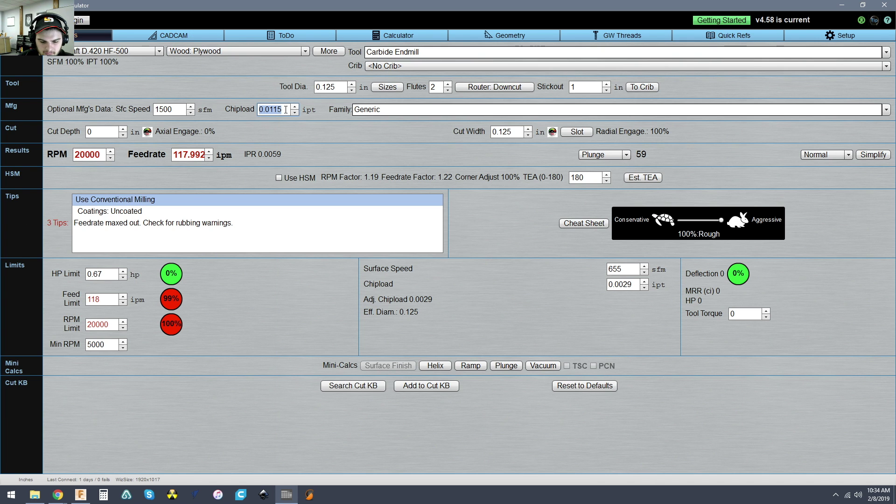
text(.003)
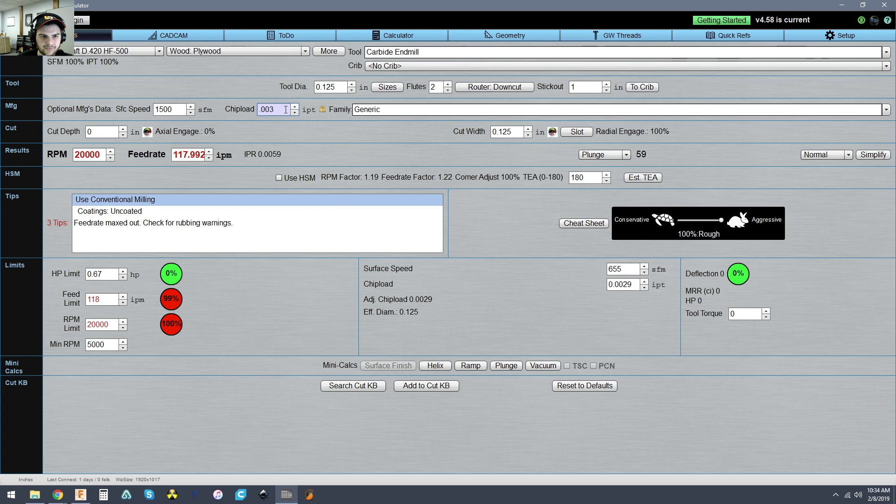
key(alt+Tab)
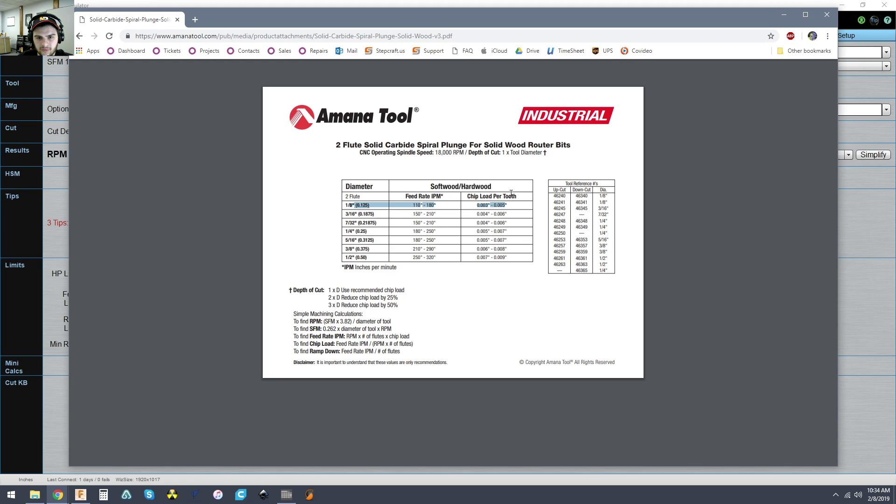
key(alt+Tab)
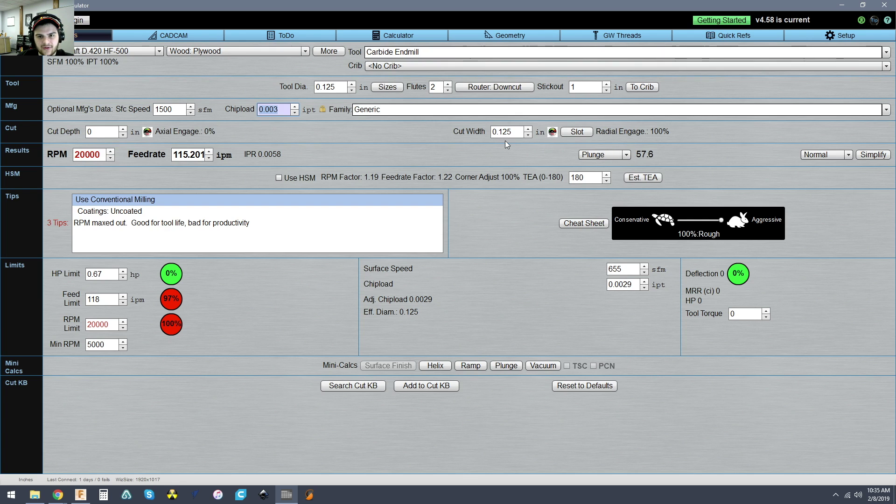
Set a full-width slot cut at 0.0625 in depth for 50% axial engagement.
click(583, 132)
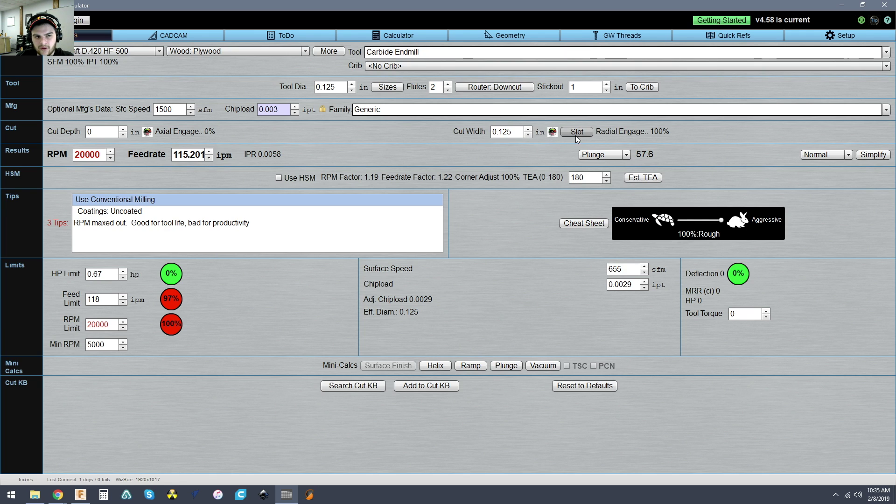
double_click(102, 132)
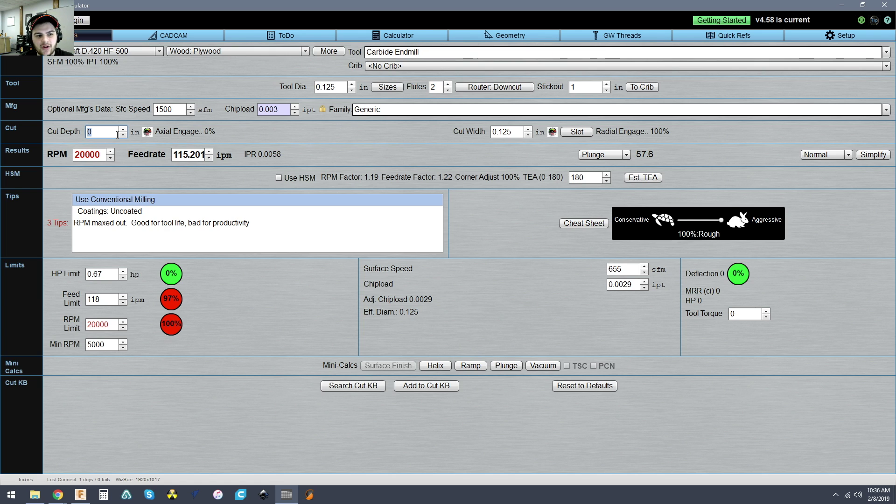
key(Home)
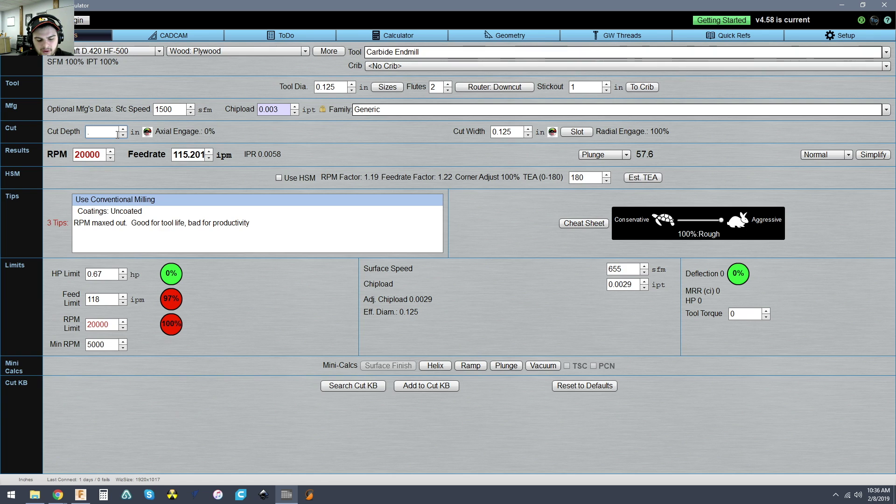
text(.0625)
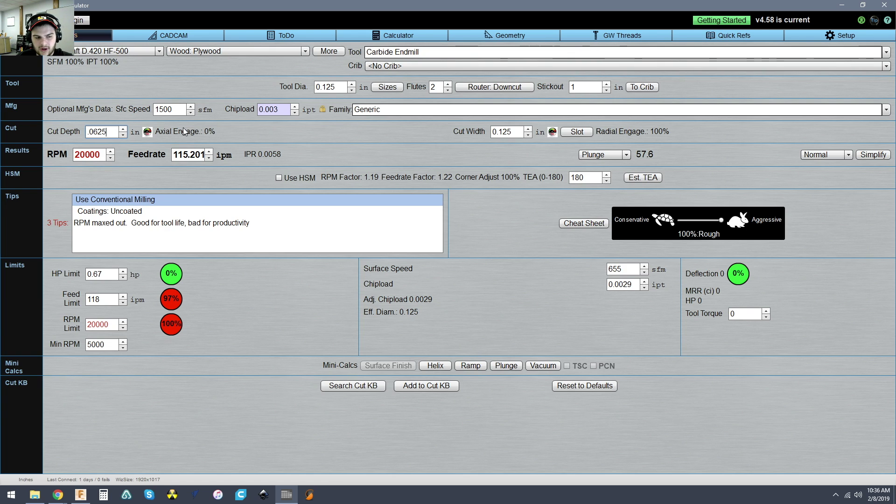
key(Return)
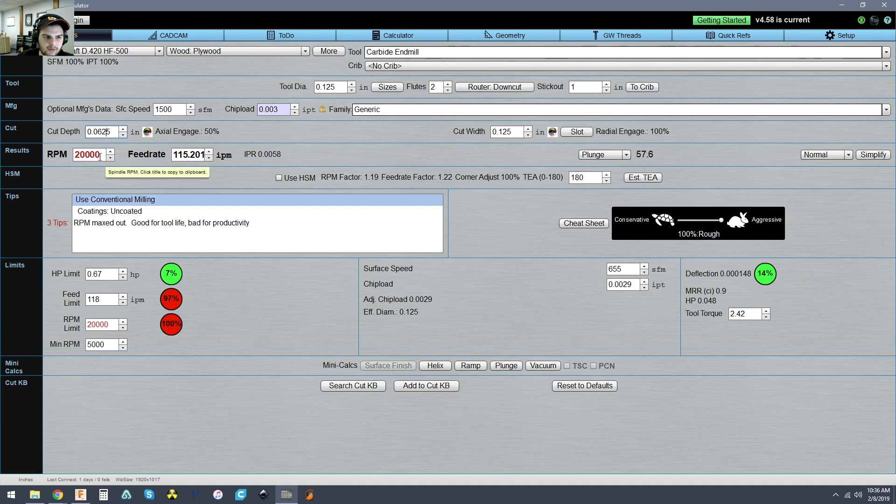
Switch G-Wizard back to metric units and place Windows Calculator on the right.
double_click(223, 155)
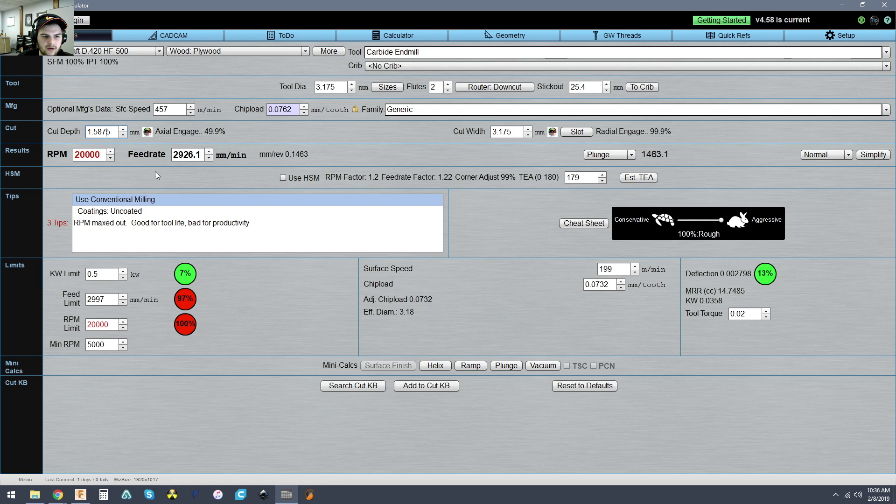
click(109, 497)
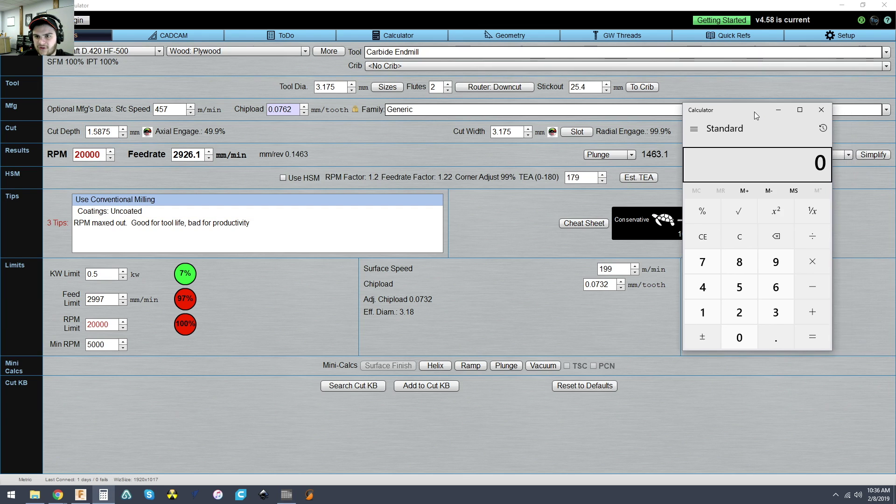
drag(754, 111, 810, 111)
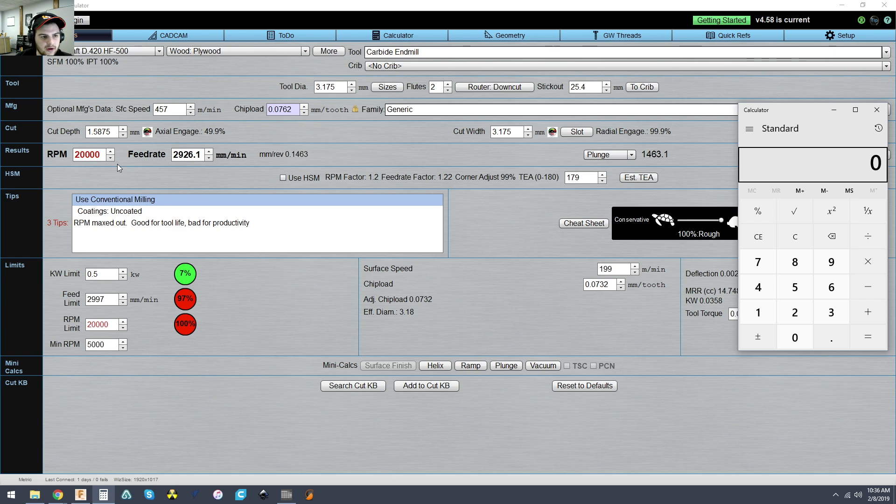
Set spindle speed to 16000 RPM and feedrate to 1500 mm/min.
click(65, 154)
key(shift+End)
text(12)
key(BackSpace)
text(6000)
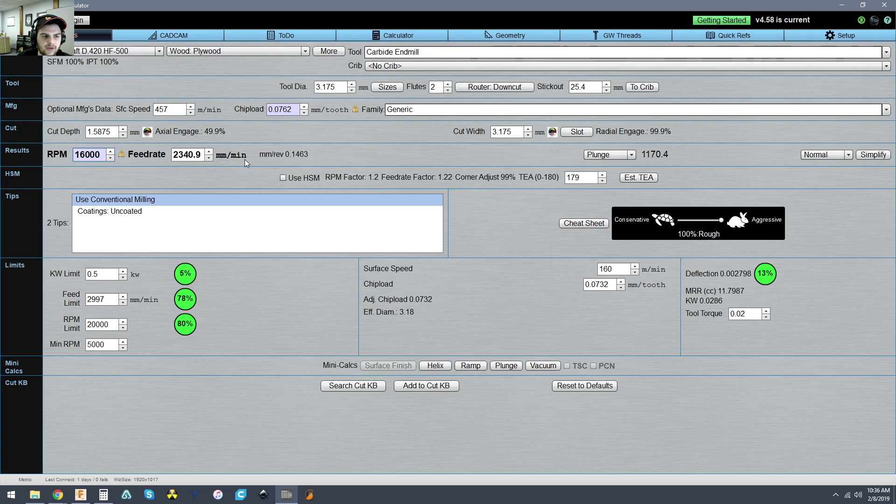
double_click(198, 155)
text(3)
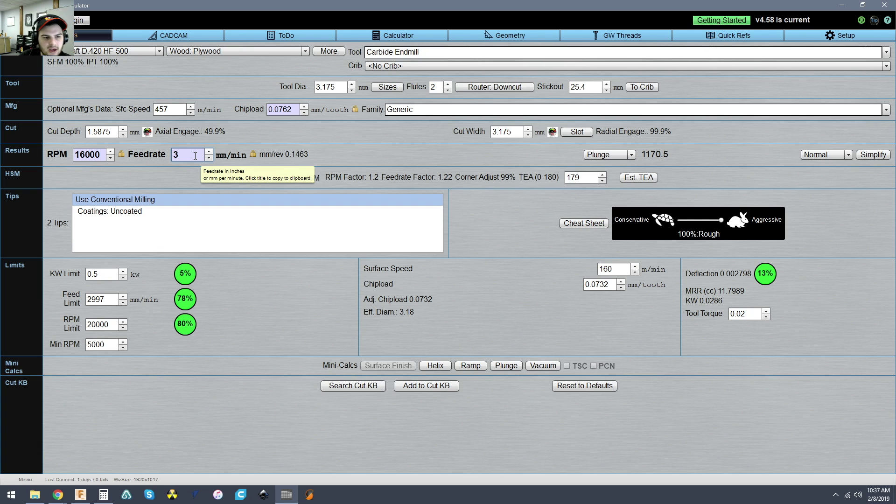
key(BackSpace)
text(1500)
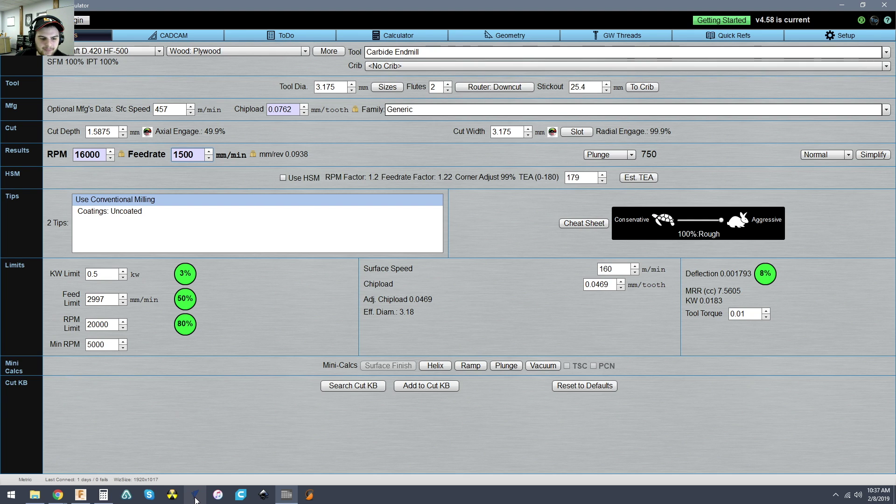
Compute 1500 ÷ 60 = 25 in Windows Calculator beside the Amana chart, then return to G-Wizard.
click(287, 496)
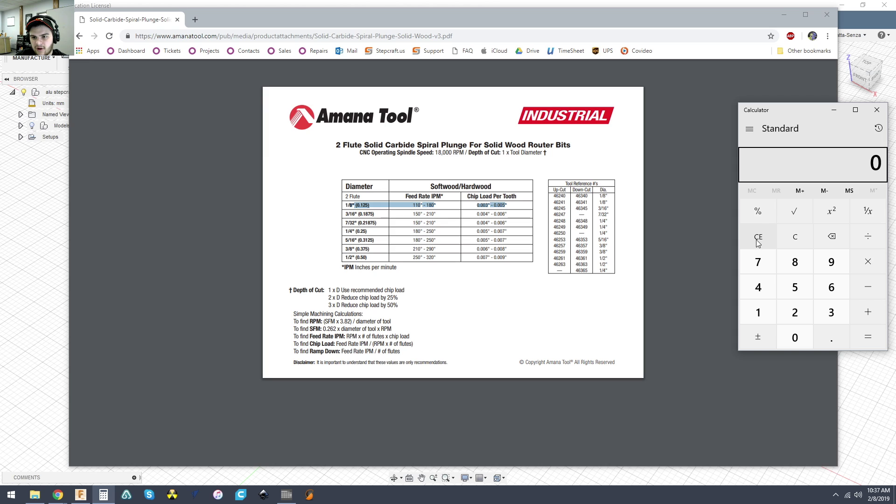
click(759, 309)
click(797, 290)
click(803, 330)
click(803, 329)
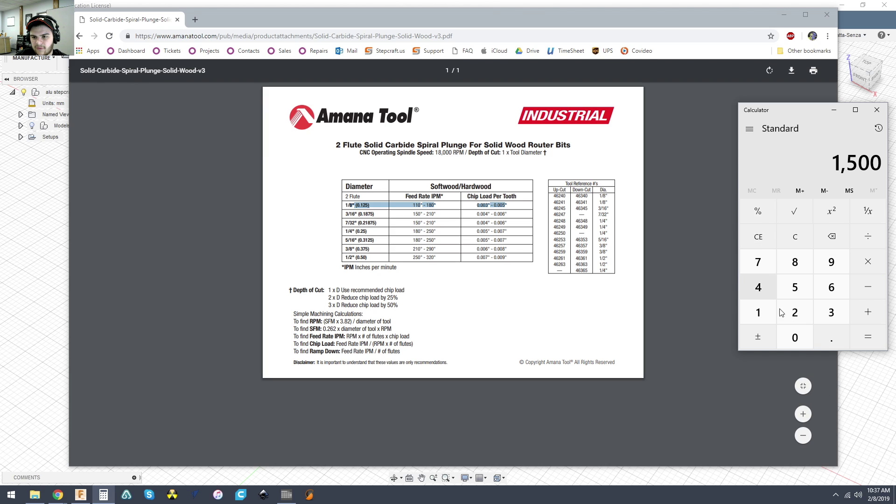
click(869, 236)
click(831, 287)
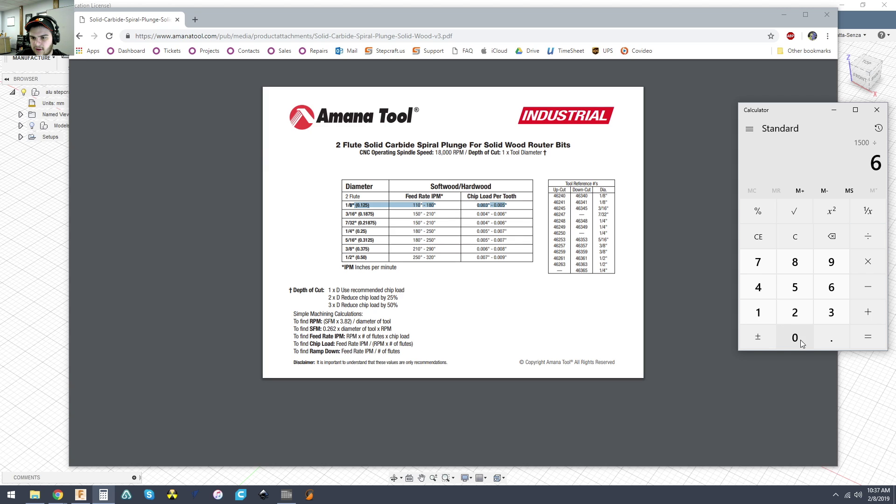
click(795, 337)
click(862, 334)
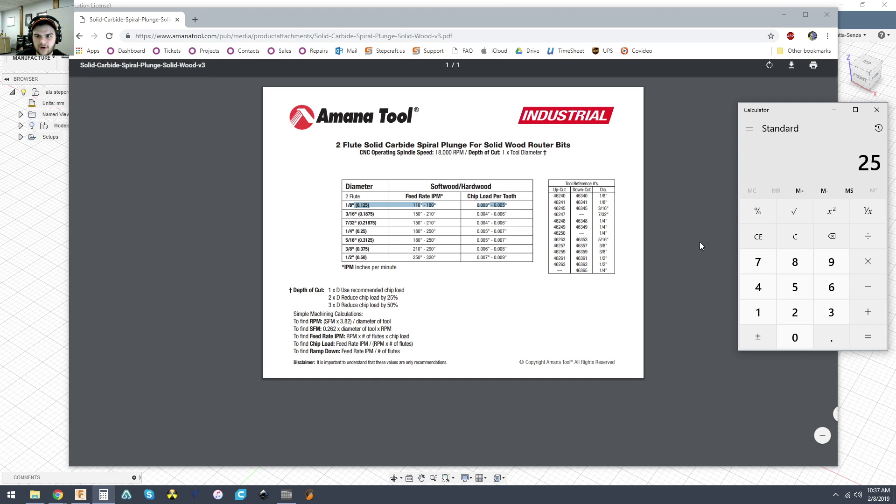
click(287, 494)
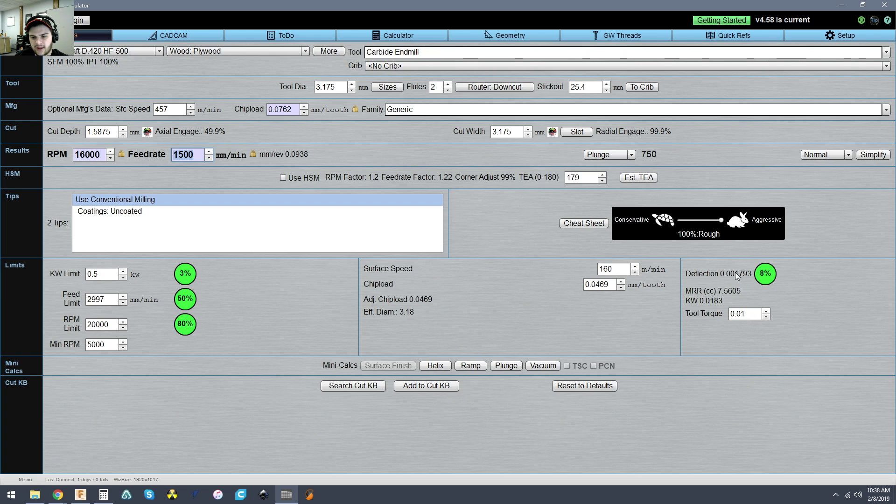
click(541, 132)
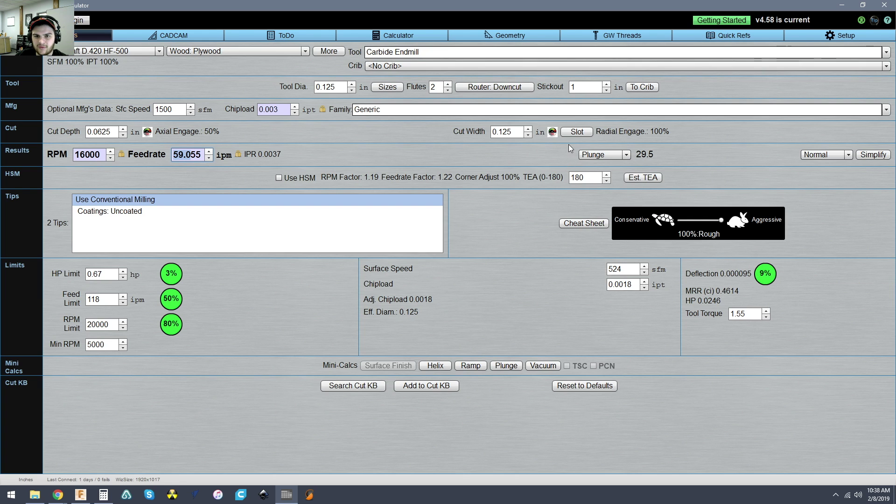
click(540, 134)
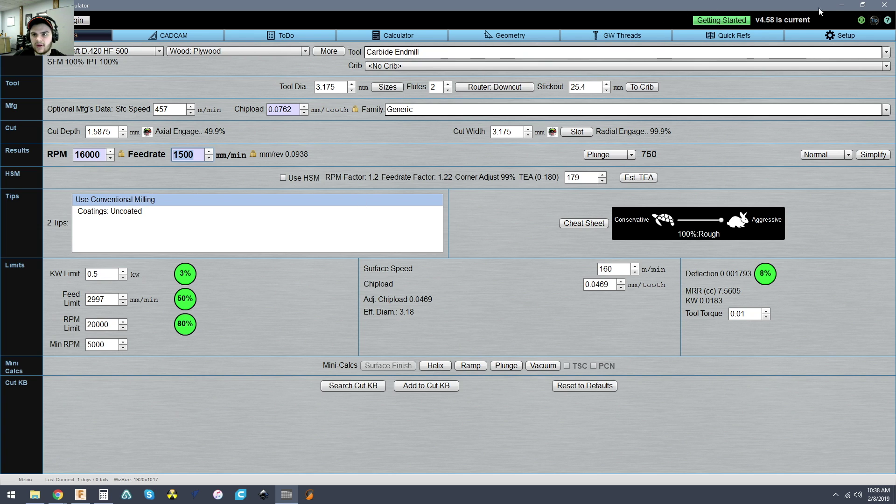
Minimize G-Wizard and bring Fusion 360's keychain pendant Manufacture workspace to the front.
click(840, 7)
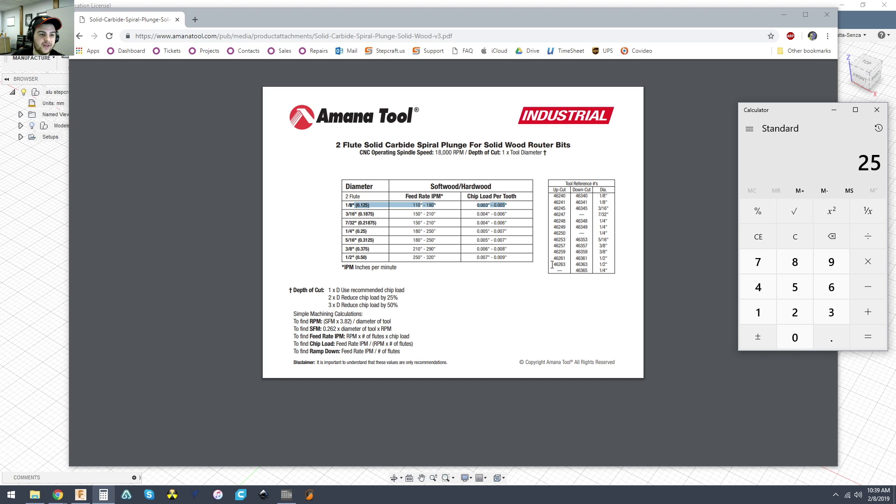
click(28, 231)
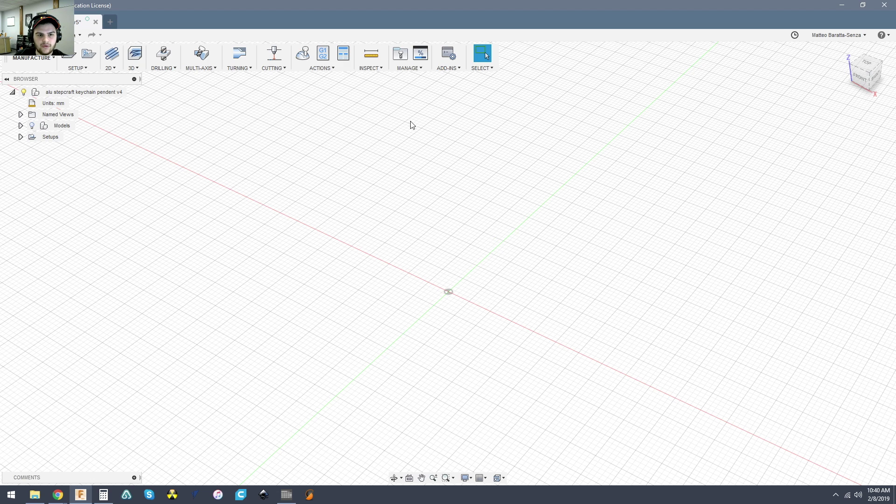
Open the CAM Tool Library and show only the Local Library's 3.17 mm and 9.53 mm end mills.
click(399, 57)
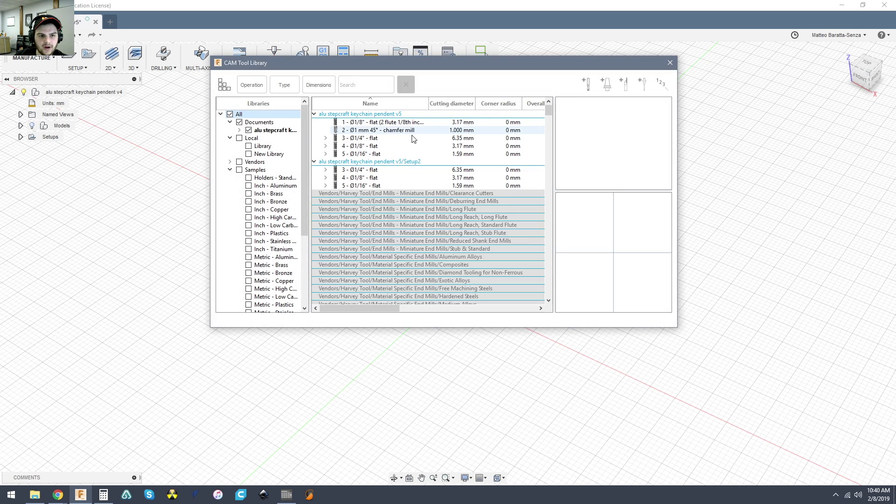
double_click(247, 118)
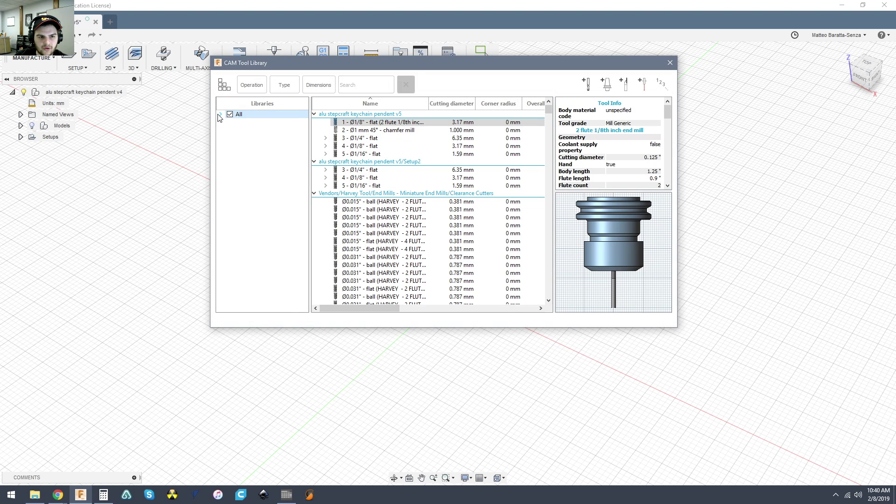
click(220, 114)
click(230, 122)
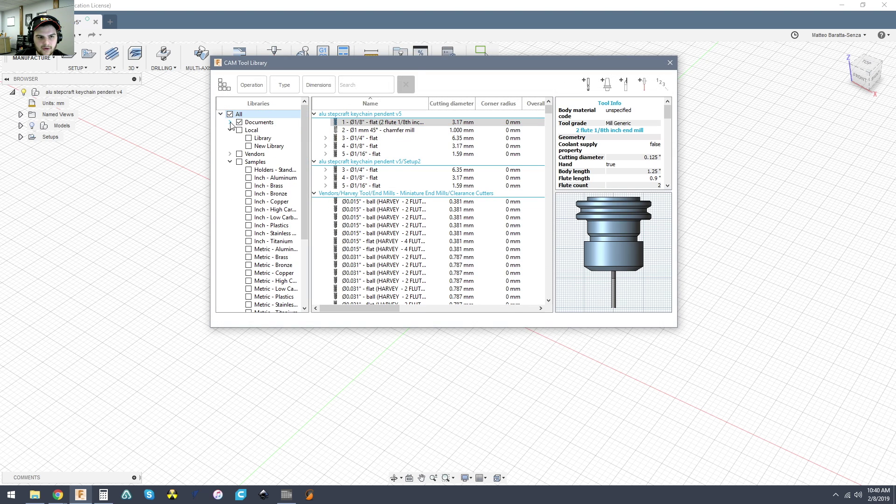
click(230, 162)
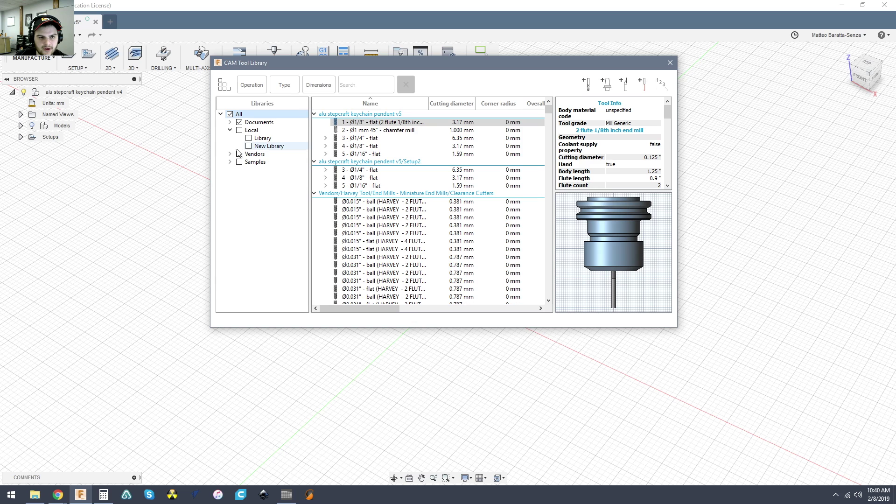
click(251, 131)
click(263, 139)
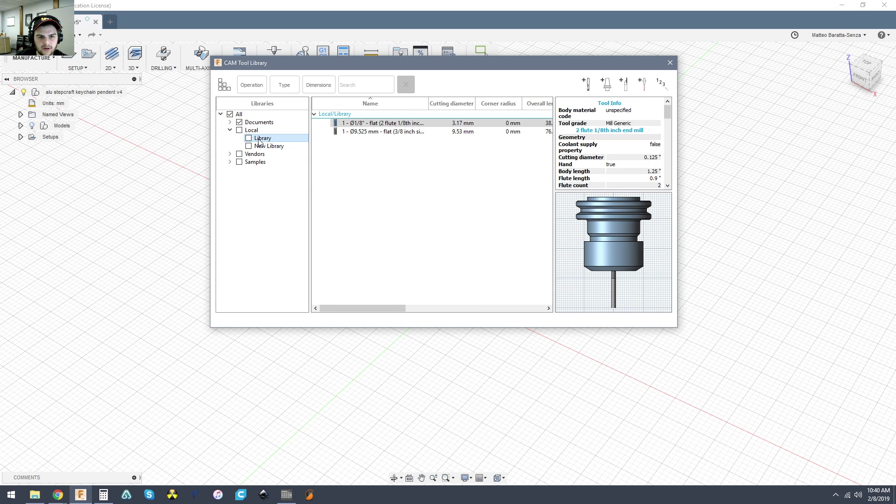
click(428, 163)
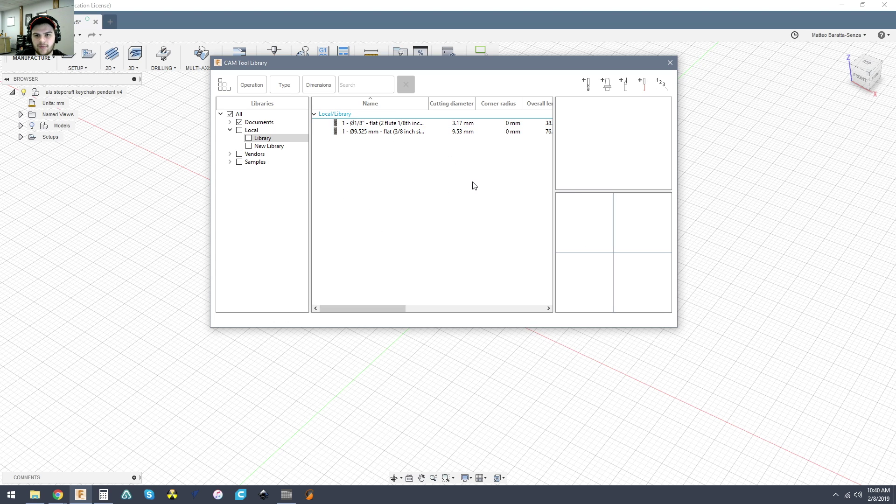
Create a new Local Library tool and paste the Amana product title from Chrome as its description.
click(587, 85)
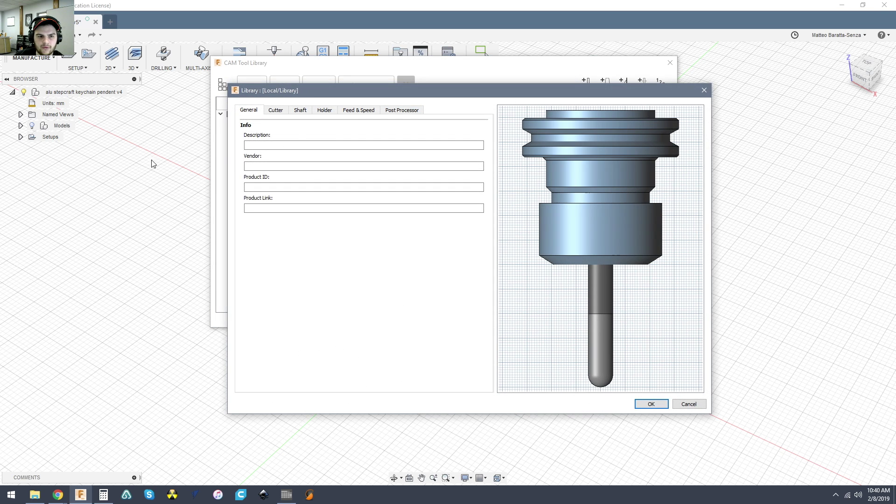
click(257, 144)
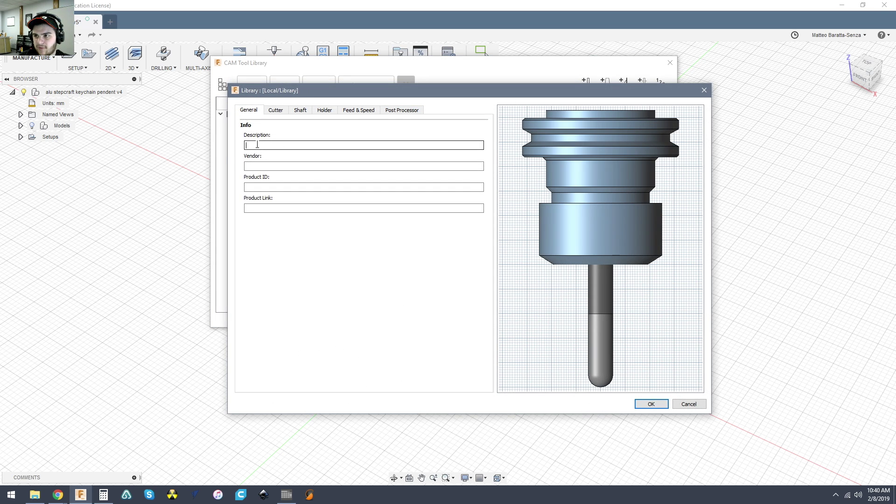
mouse_move(56, 500)
click(238, 457)
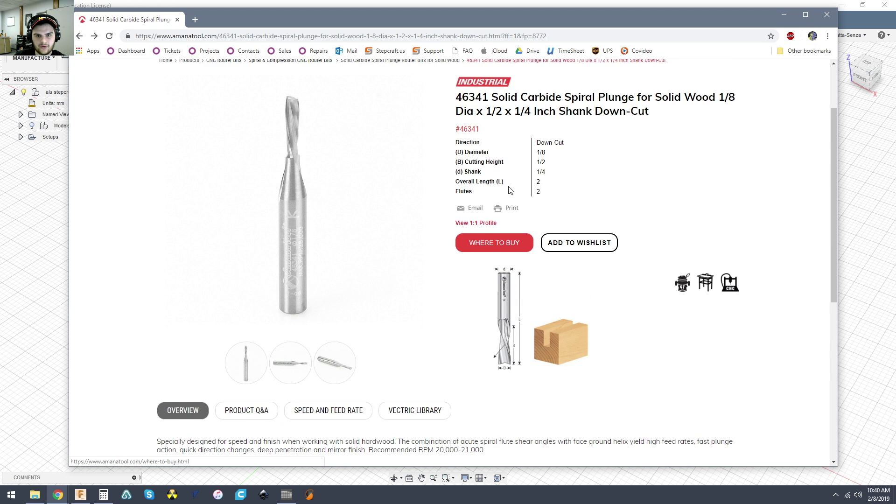
scroll(510, 190, up, 2)
drag(462, 184, 656, 207)
drag(456, 184, 650, 196)
key(ctrl+c)
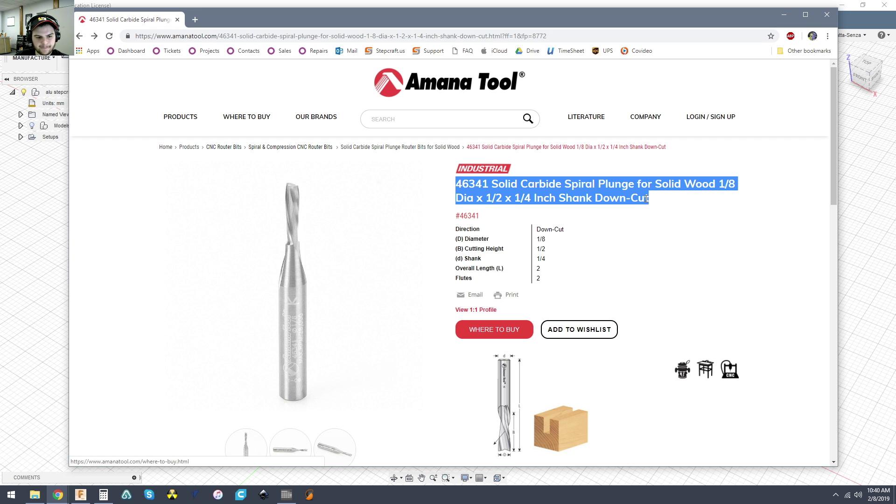
click(34, 341)
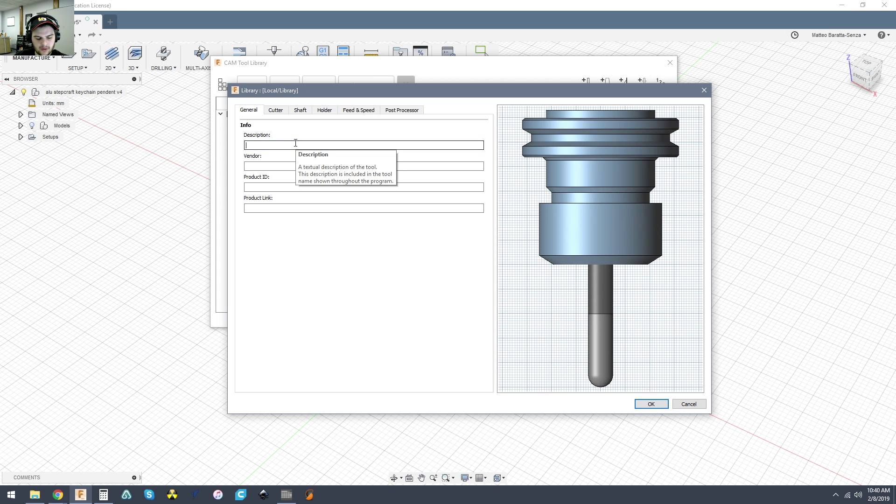
key(ctrl+v)
Enter vendor Amana and product ID 46341 for the new tool.
click(283, 167)
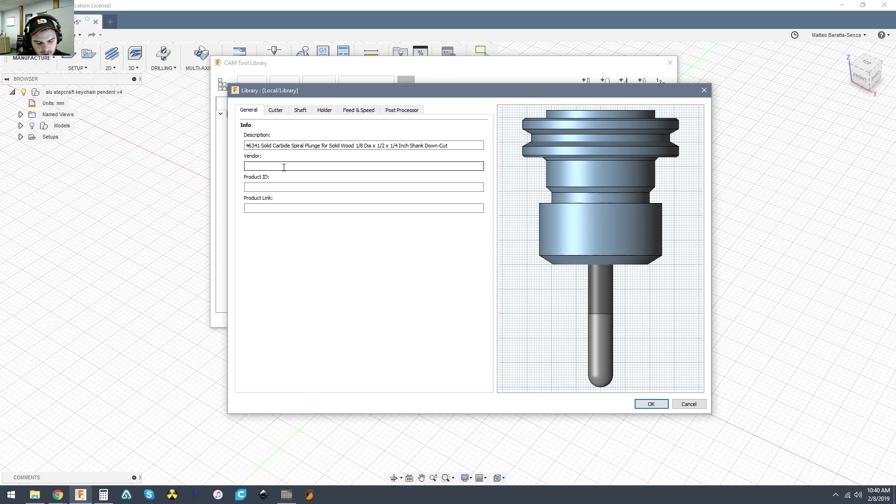
text(Amana)
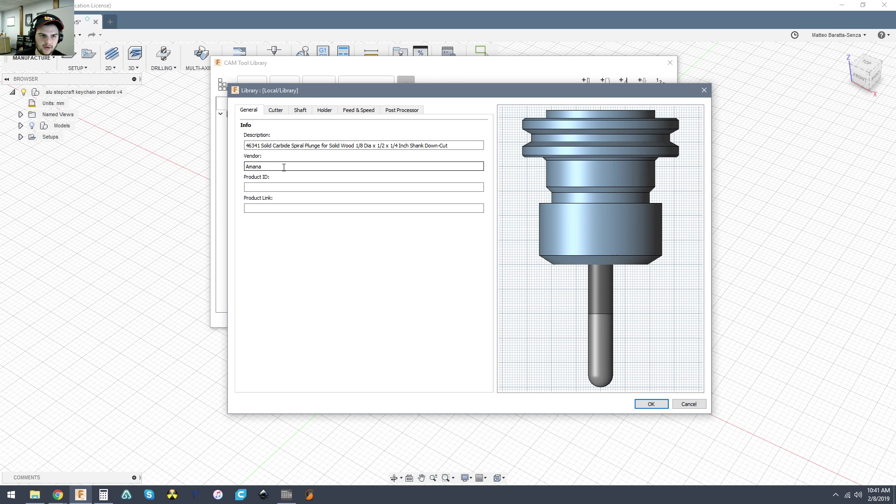
click(286, 186)
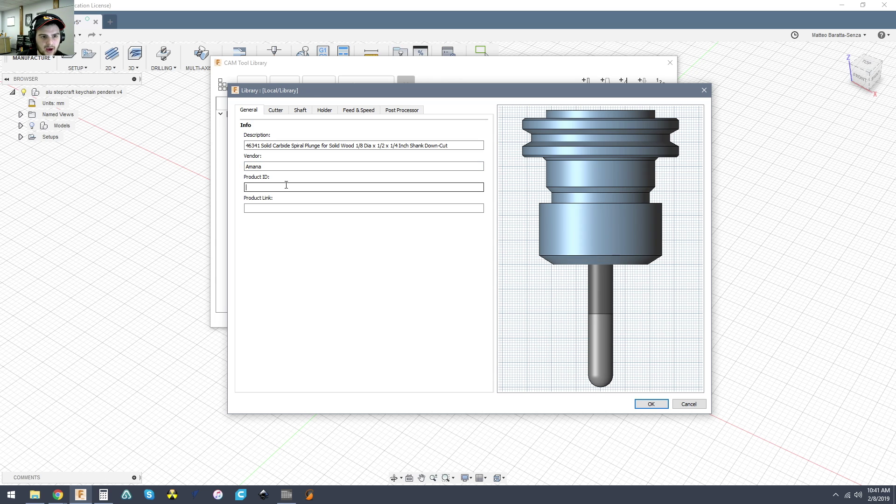
text(46)
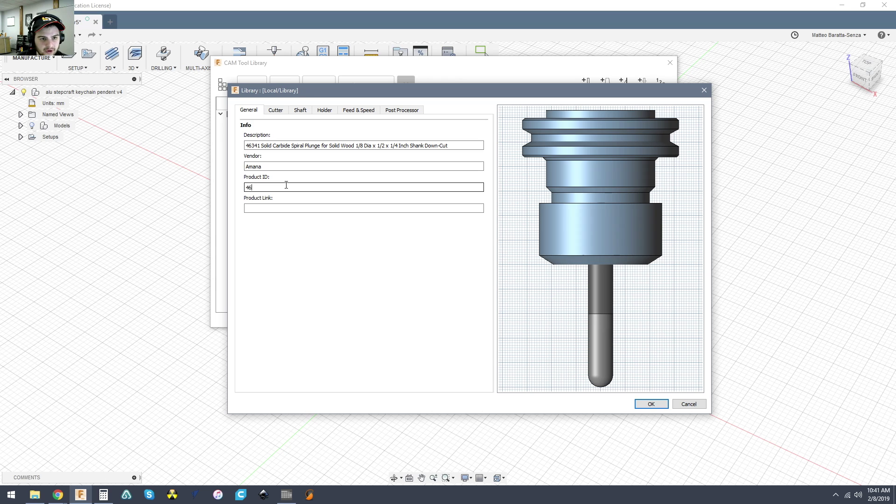
text(341)
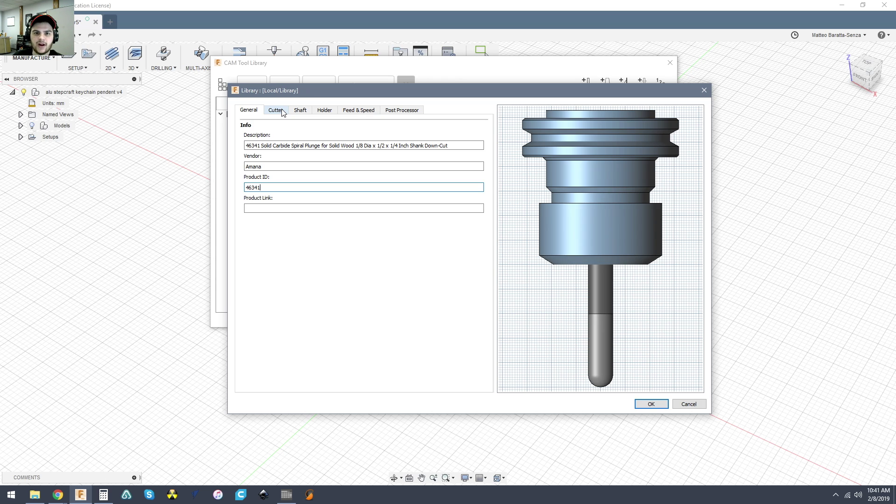
Make the cutter a 2-flute carbide flat end mill.
click(282, 112)
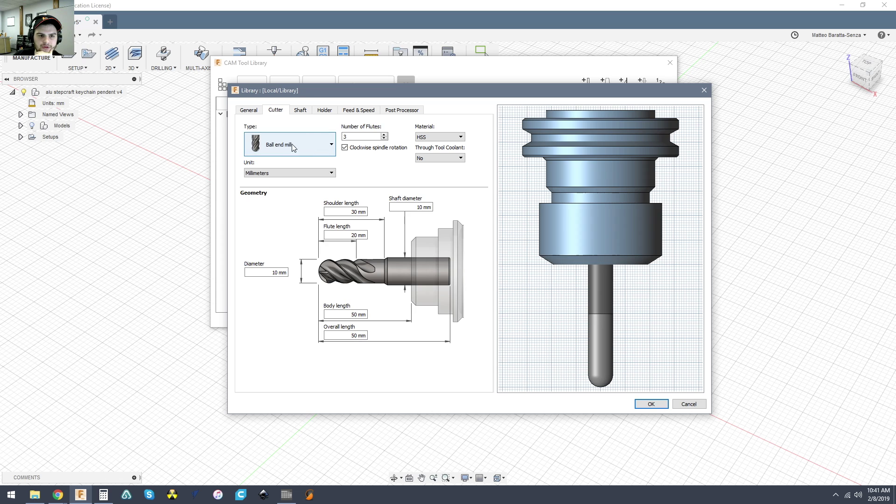
click(321, 148)
click(280, 167)
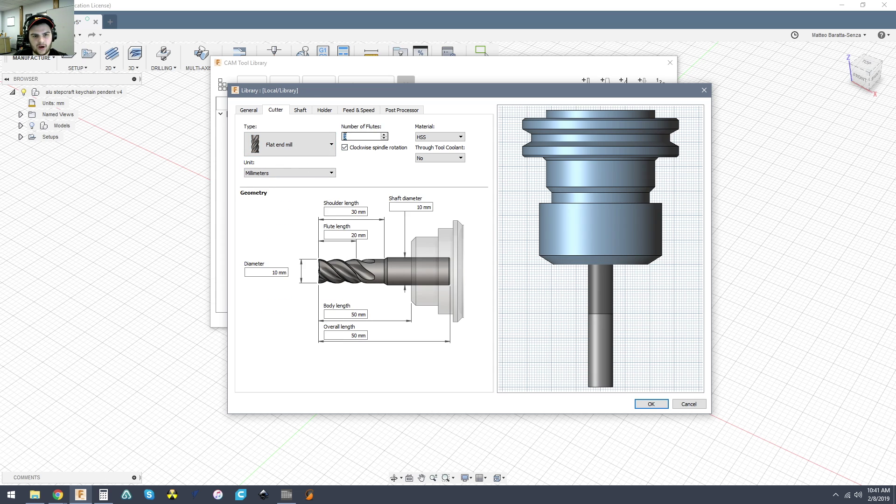
text(2)
click(440, 137)
click(426, 163)
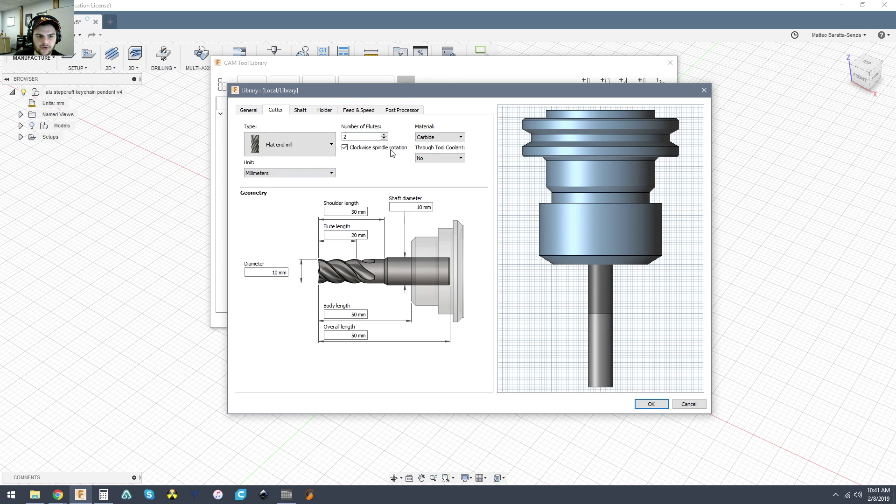
Switch the cutter's geometry units to Inches.
click(313, 173)
click(323, 186)
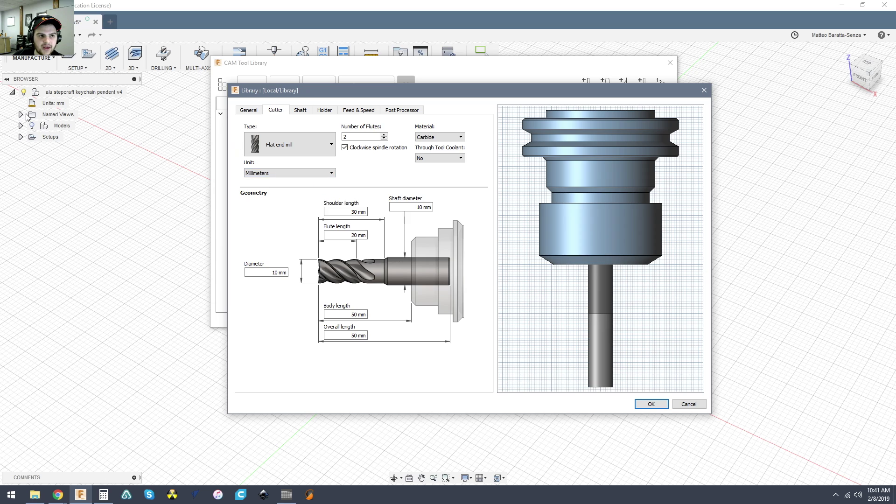
click(301, 174)
click(272, 186)
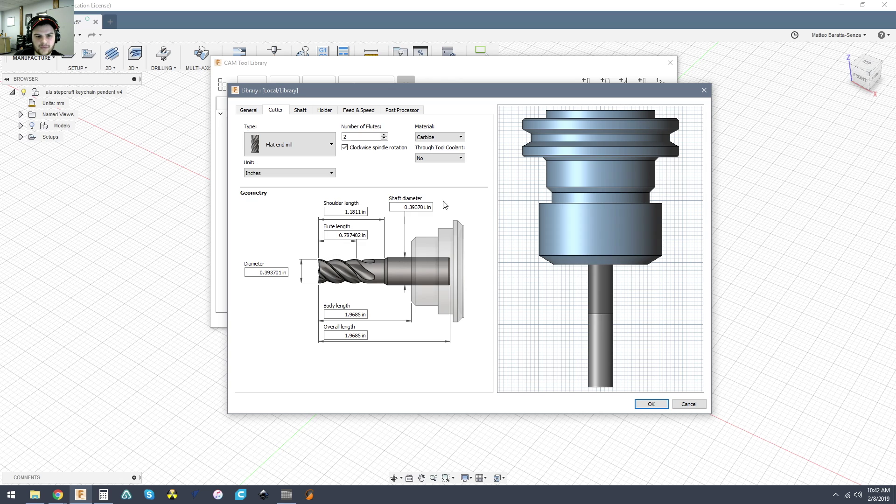
click(273, 173)
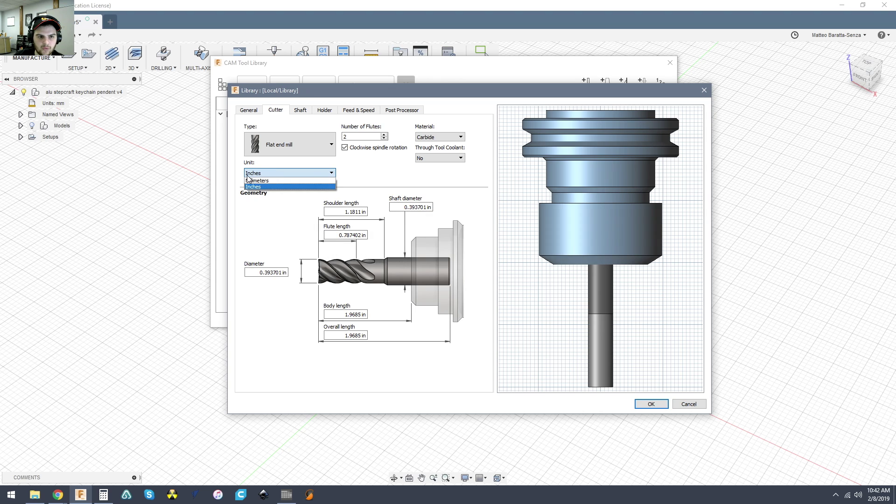
click(256, 187)
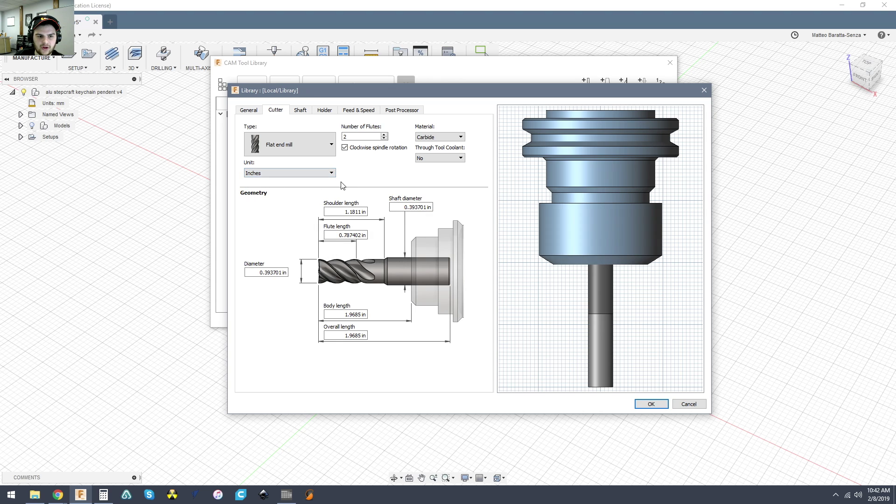
click(423, 207)
double_click(423, 207)
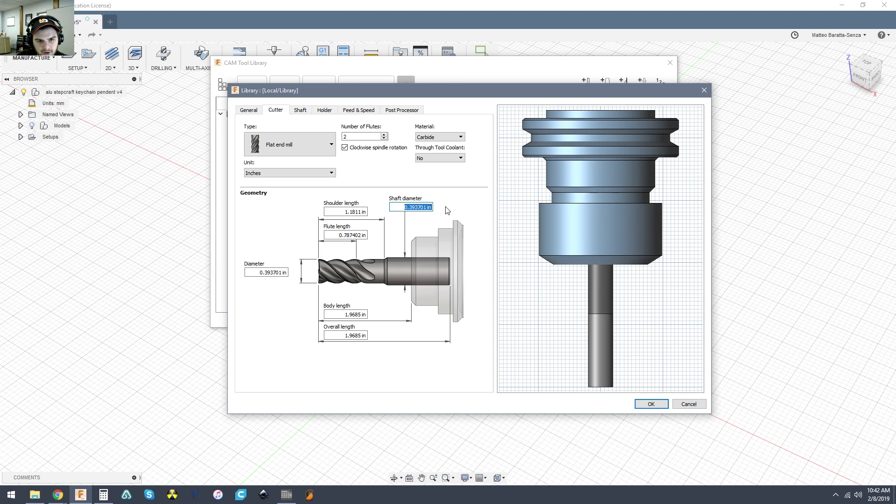
Enter shaft 1/4, diameter 1/8, flute .5, shoulder .75, overall 2 and body .75 inches.
text(1/4)
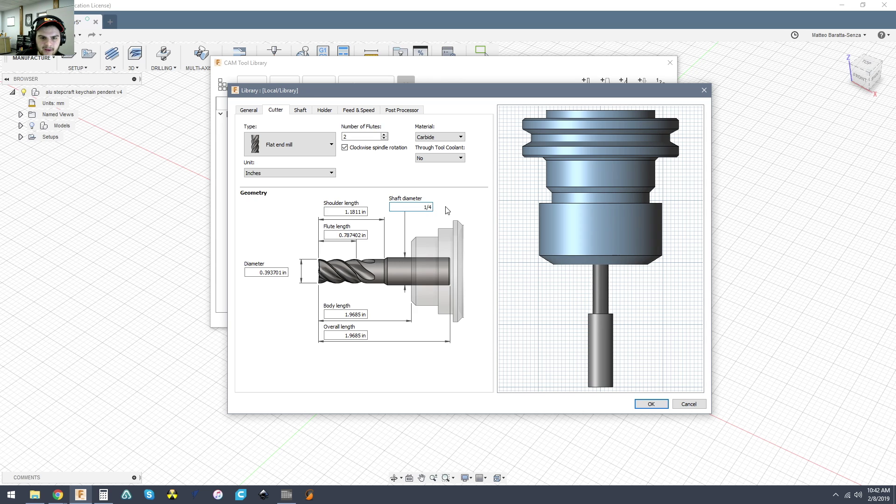
double_click(248, 272)
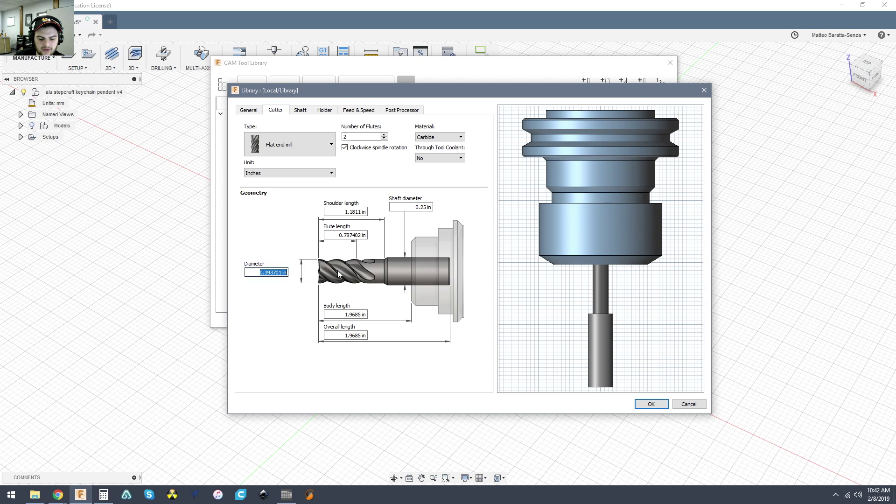
text(1/)
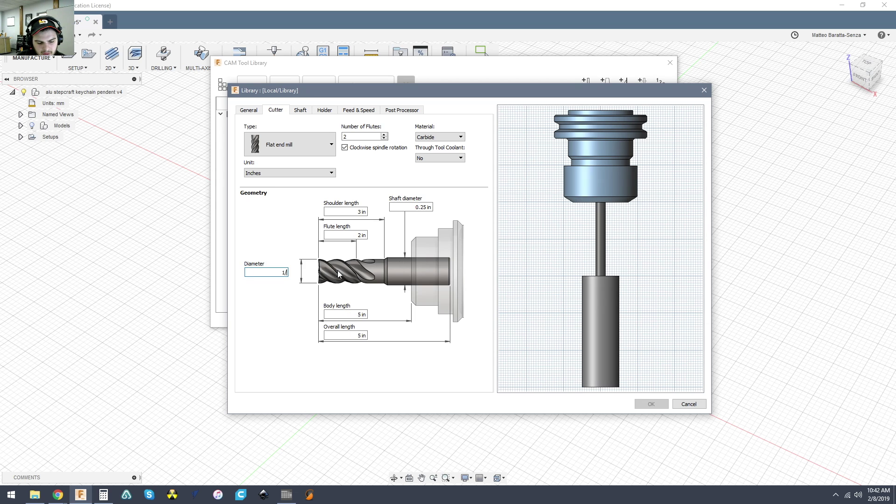
text(8)
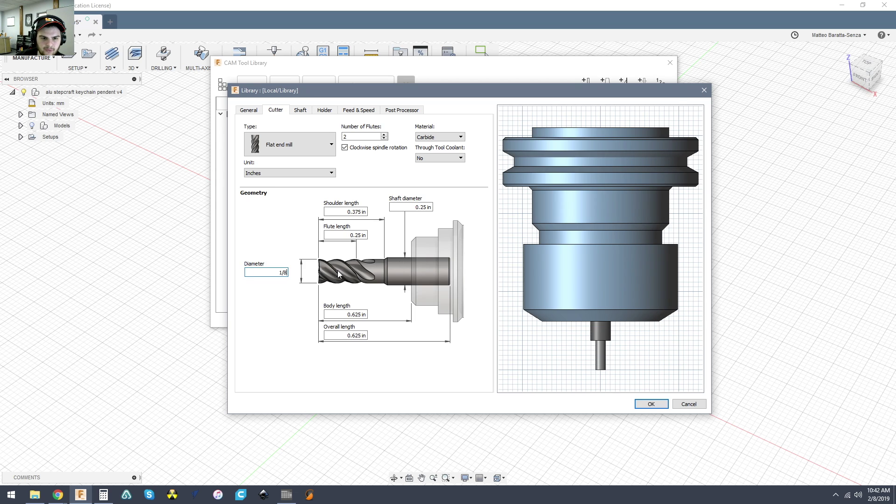
double_click(363, 235)
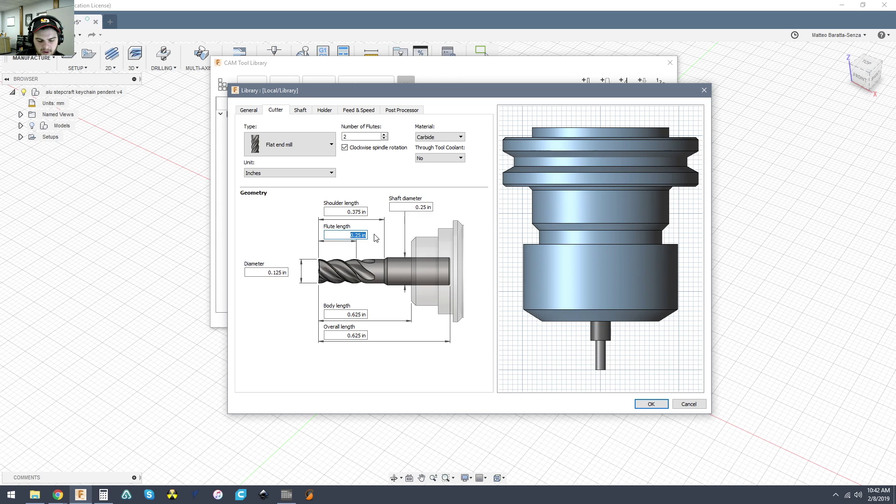
text(.5)
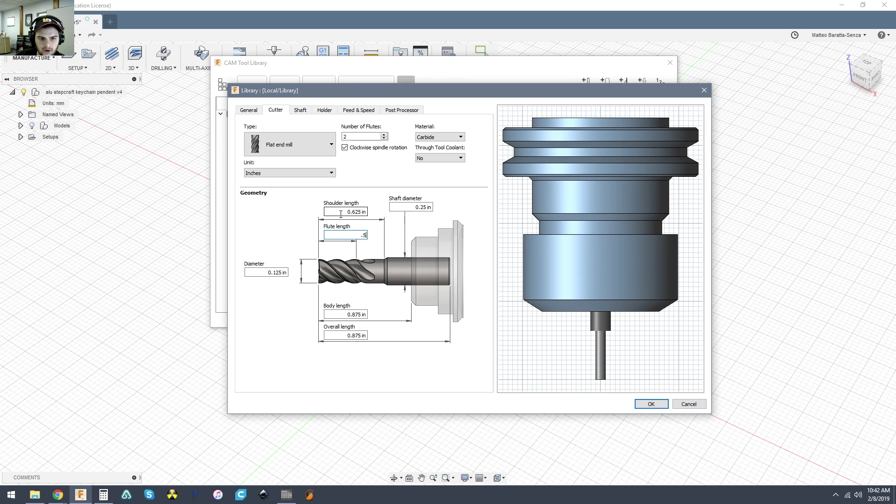
double_click(340, 214)
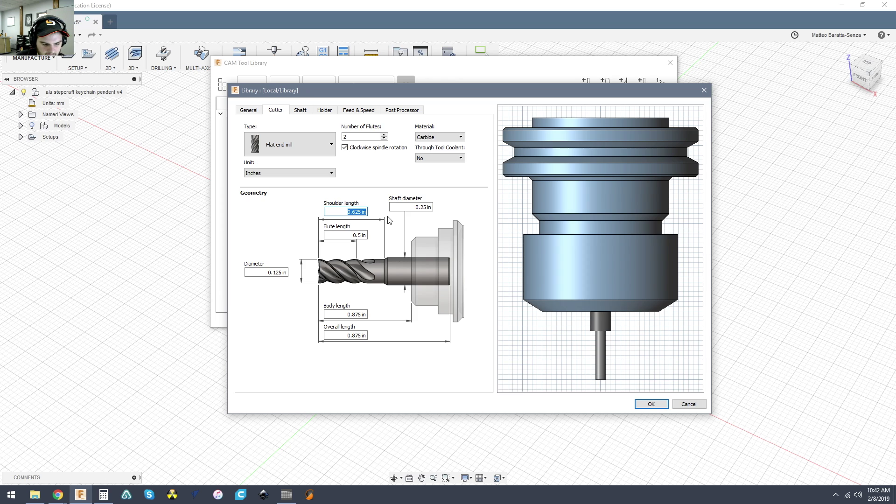
text(.75)
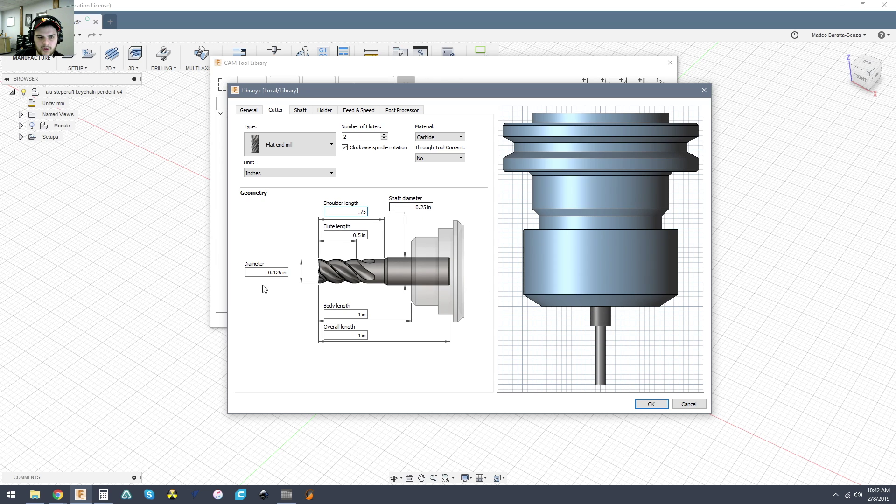
click(366, 334)
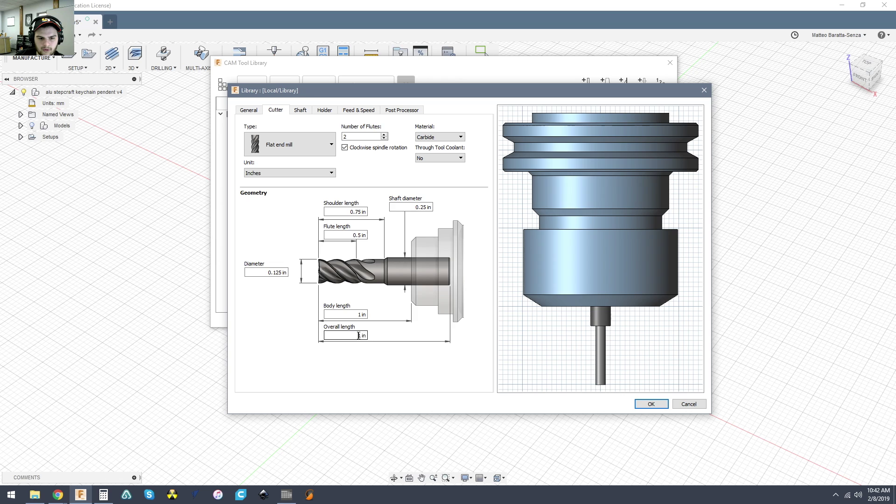
text(2)
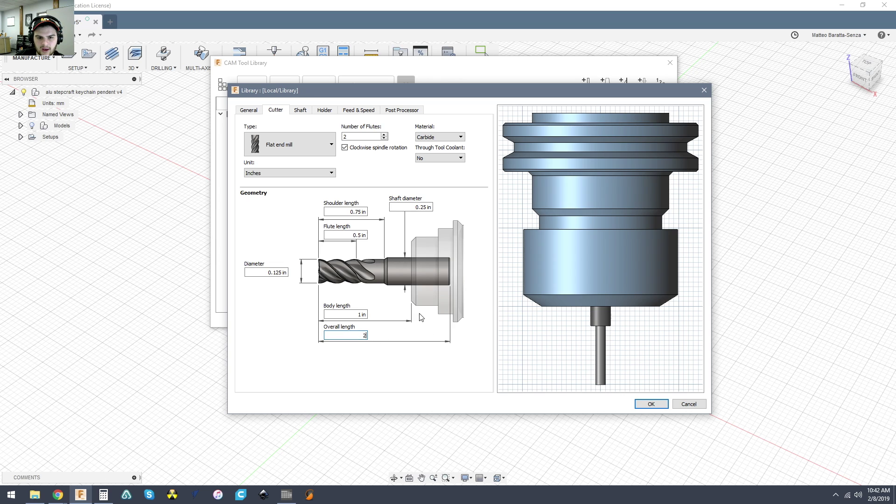
click(349, 314)
drag(349, 314, 395, 314)
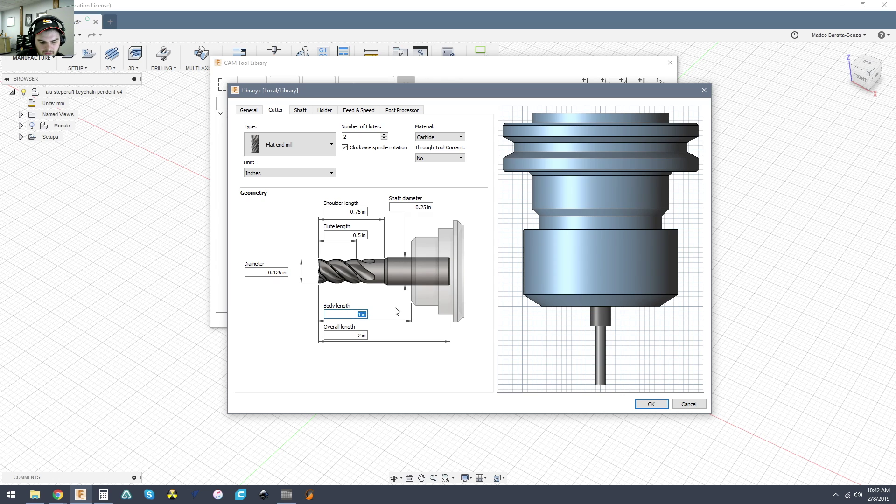
text(.75)
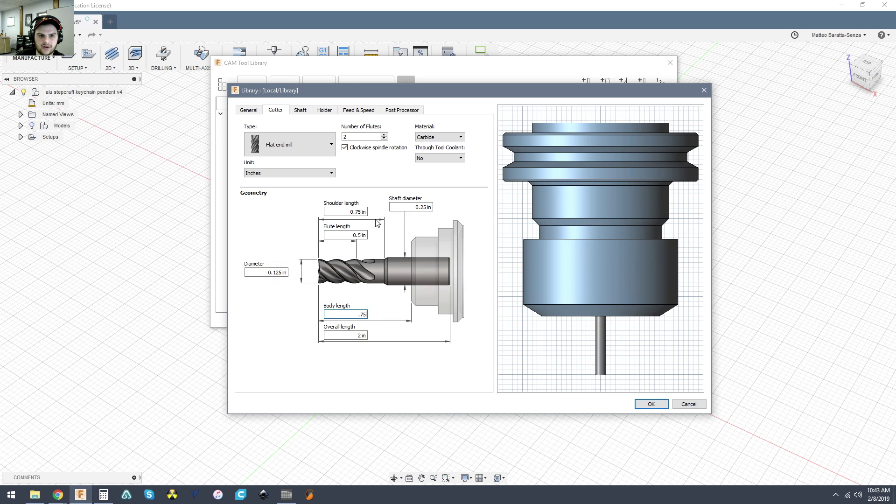
Review the Shaft, Holder and Feed & Speed tabs, then switch the cutter units to Millimeters.
click(301, 111)
click(324, 111)
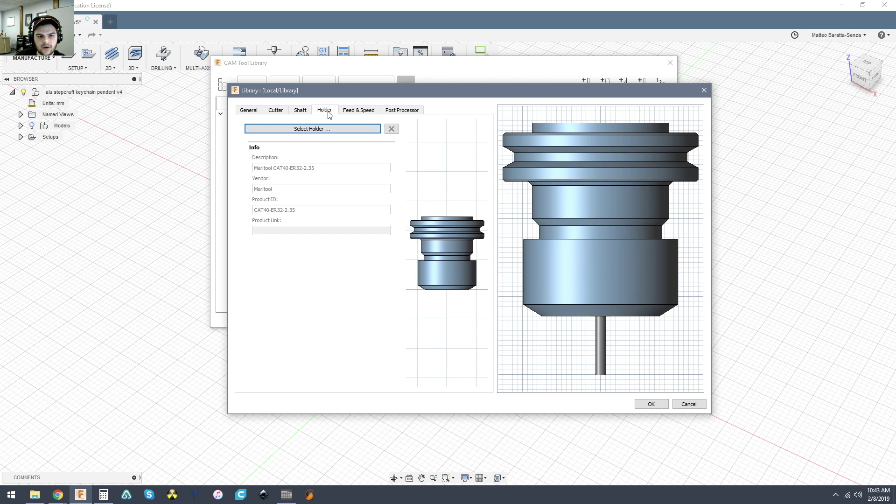
click(368, 111)
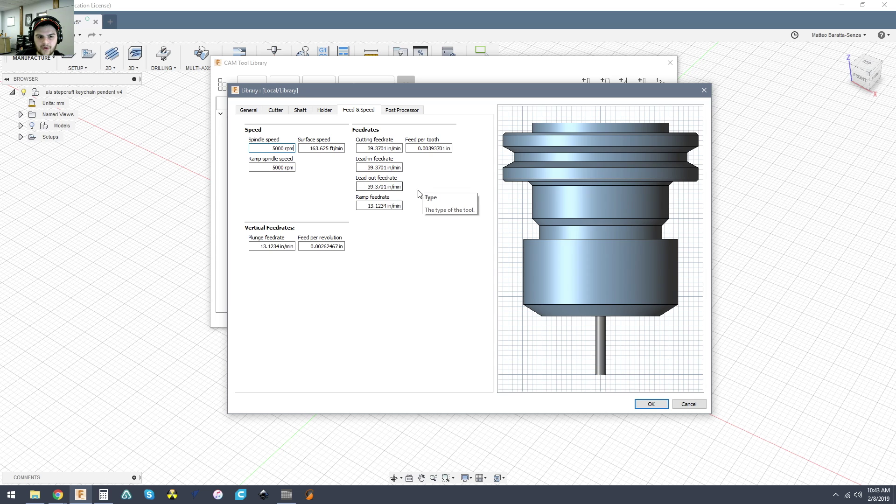
click(275, 110)
click(268, 173)
click(266, 186)
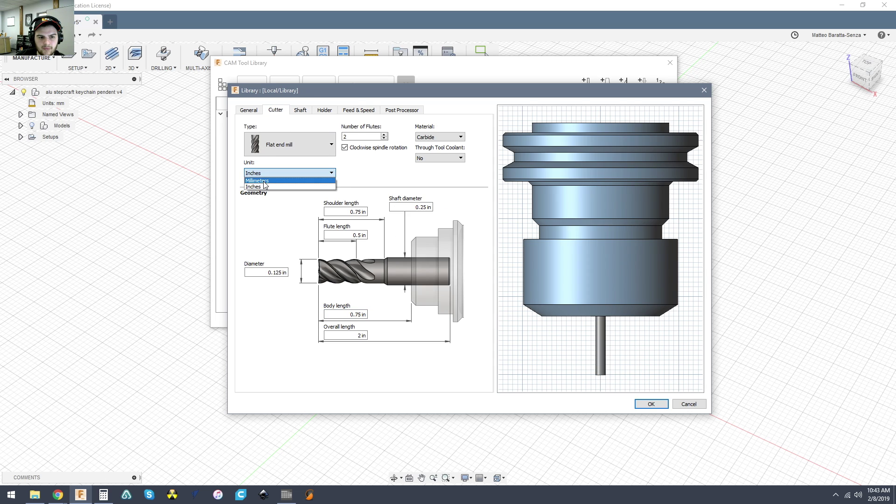
click(266, 185)
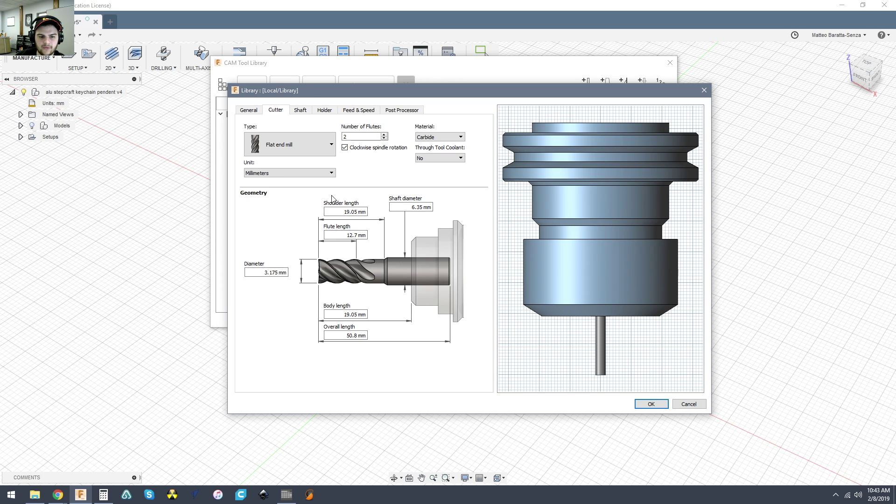
Set spindle speed to 16000 rpm and cutting feedrate to 1500 mm/min.
click(367, 111)
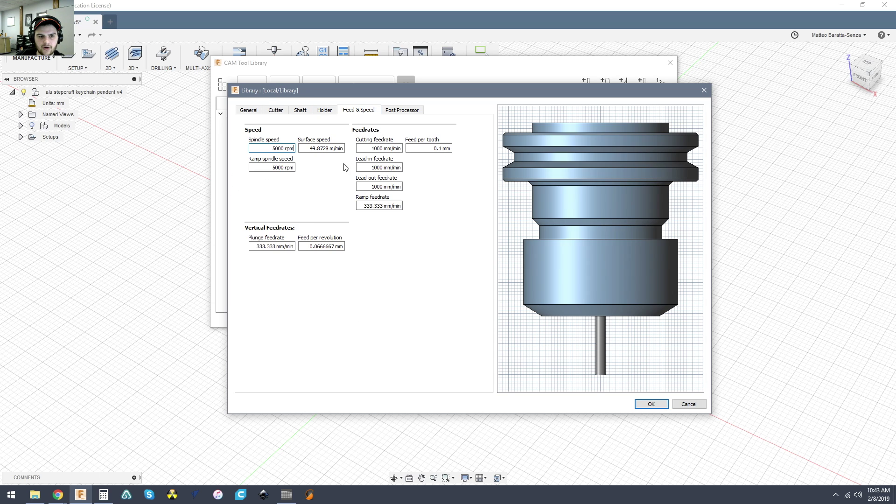
click(264, 148)
text(160)
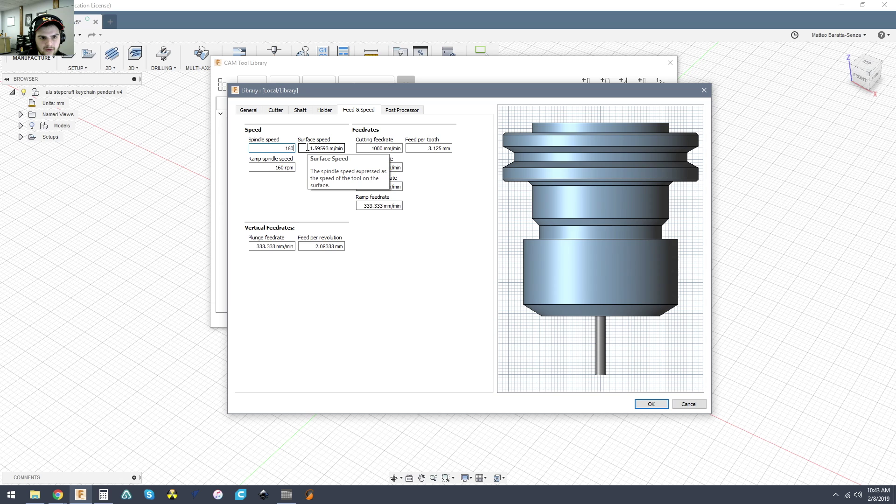
text(00)
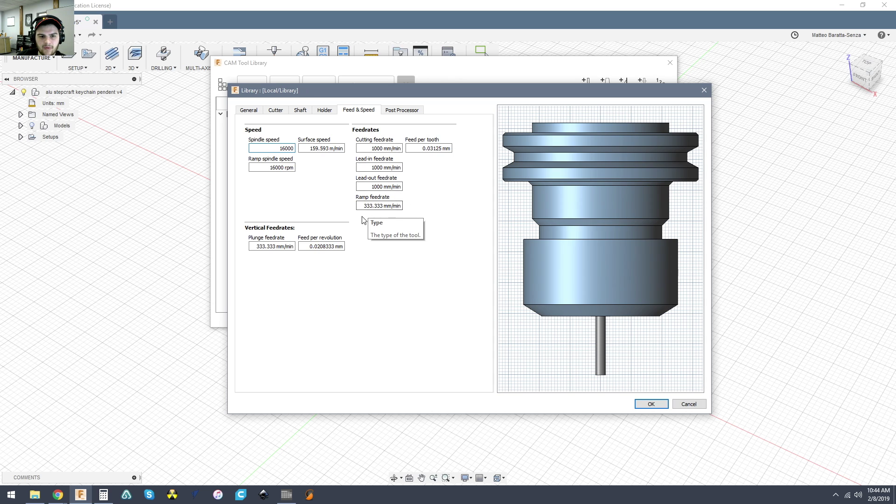
click(376, 206)
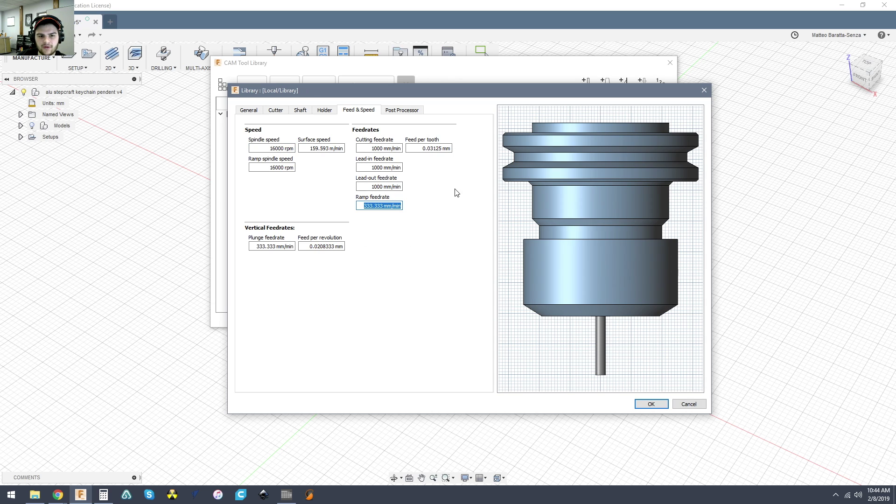
drag(372, 148, 392, 148)
triple_click(408, 148)
text(1500)
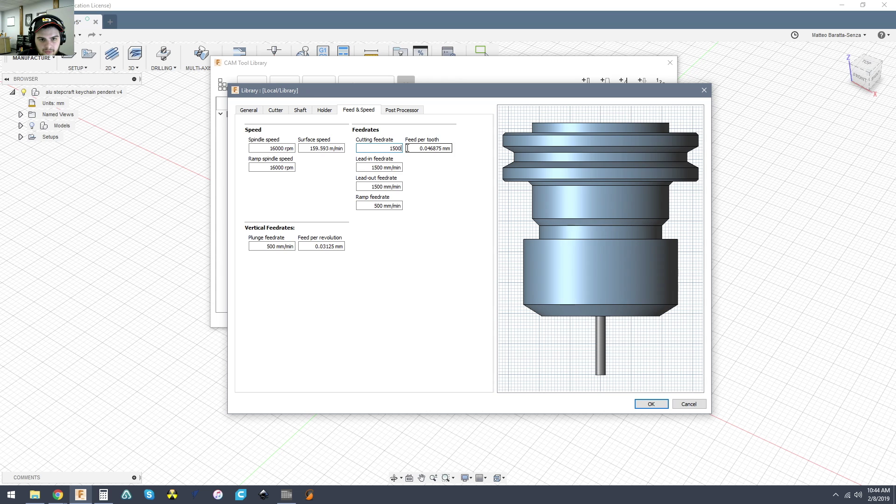
key(Tab)
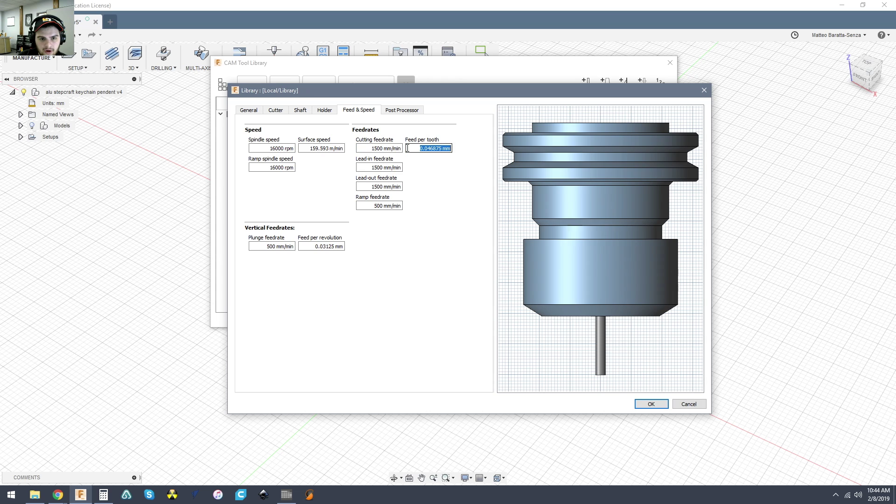
Save the Amana 46341 end mill into the Local Library and close the CAM Tool Library.
click(408, 111)
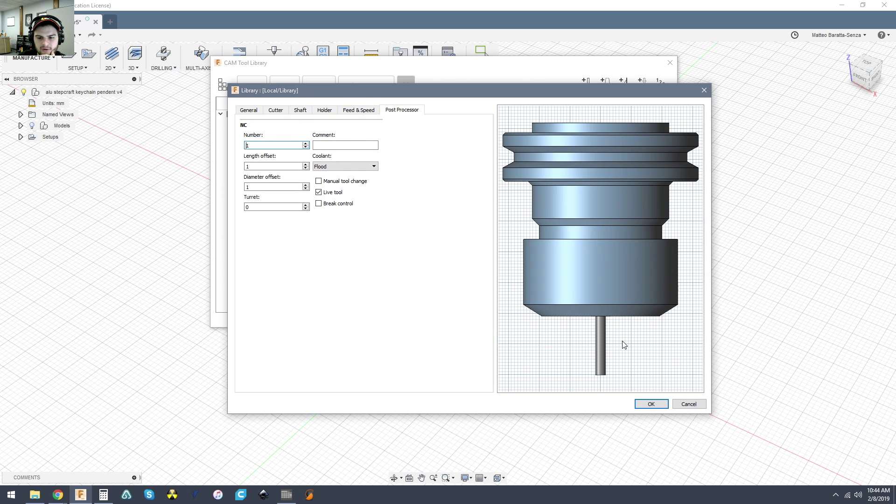
click(651, 405)
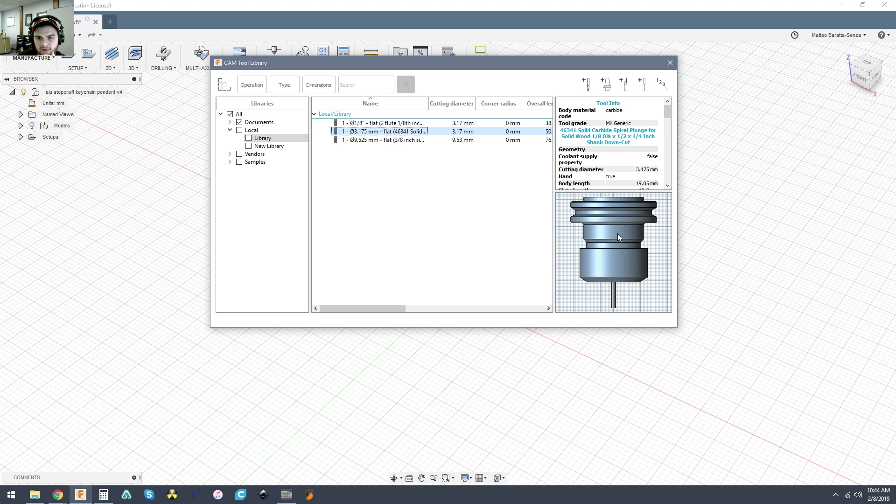
mouse_move(667, 112)
mouse_down()
mouse_move(668, 176)
mouse_move(668, 110)
mouse_up()
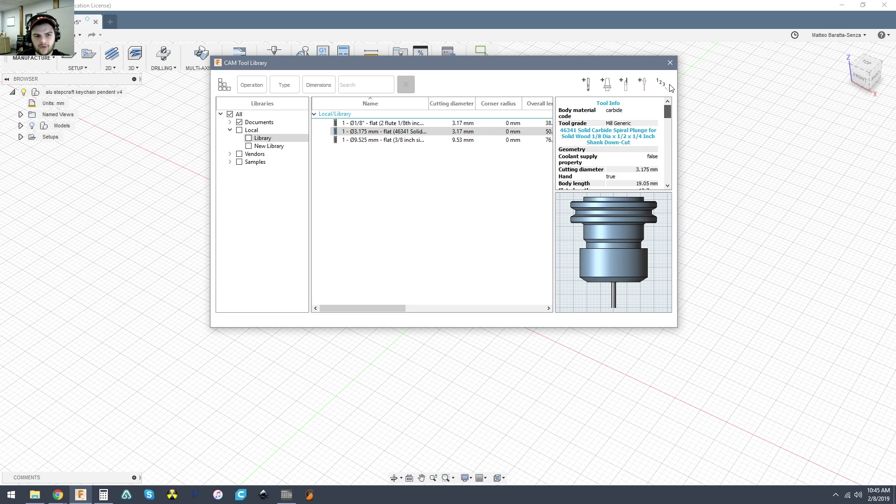
click(249, 139)
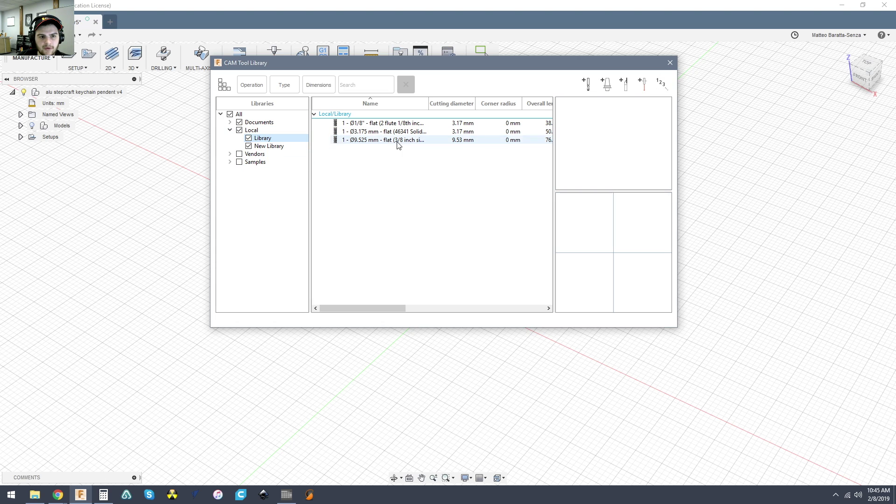
click(669, 64)
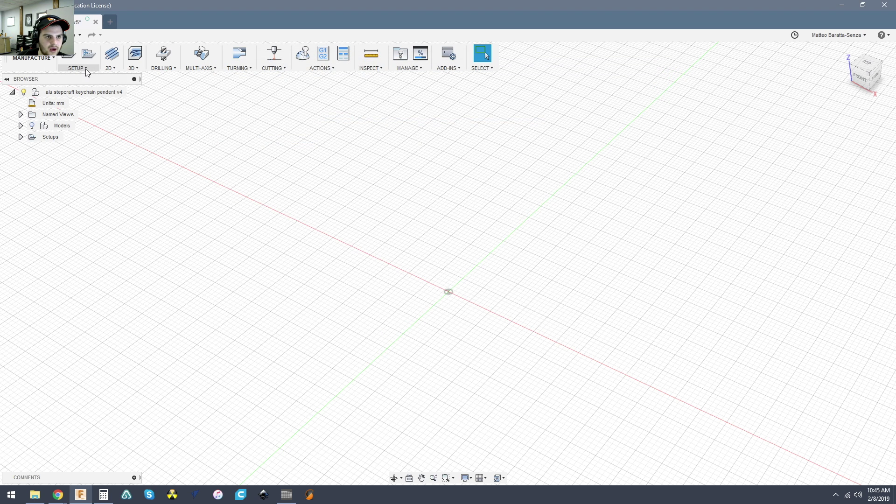
Show the keychain model, cancel the pattern, and create a new Setup3.
click(32, 127)
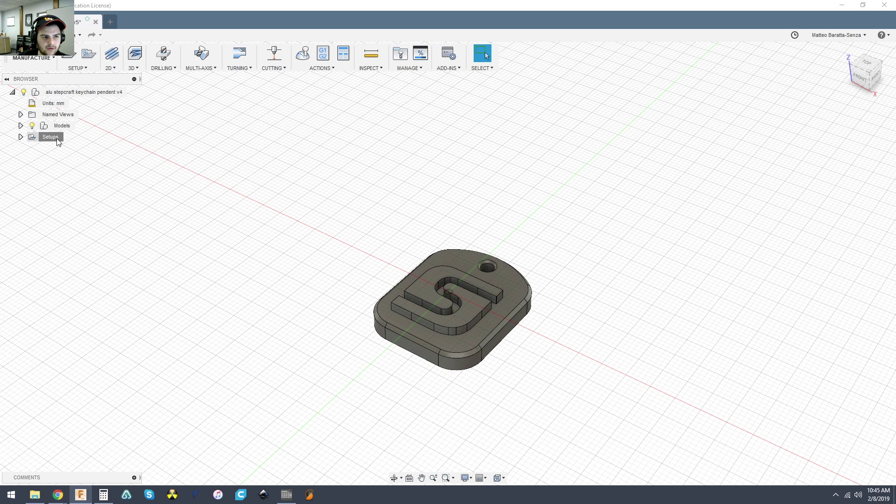
click(91, 53)
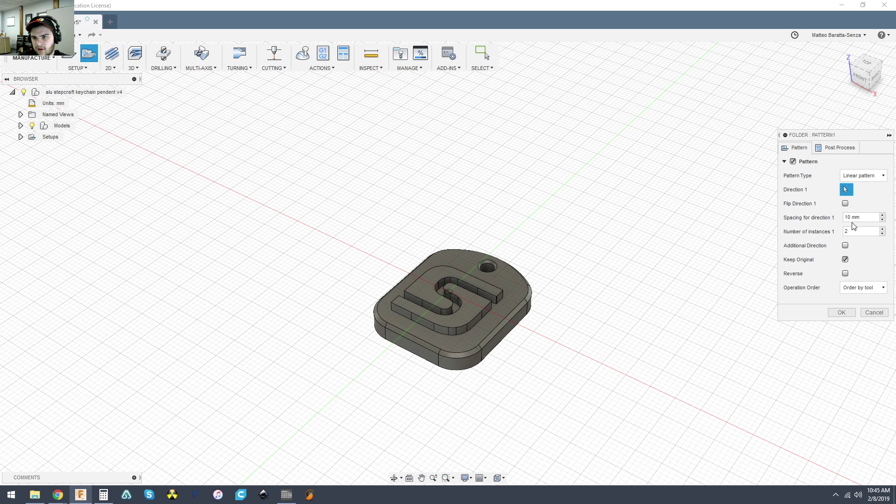
click(874, 312)
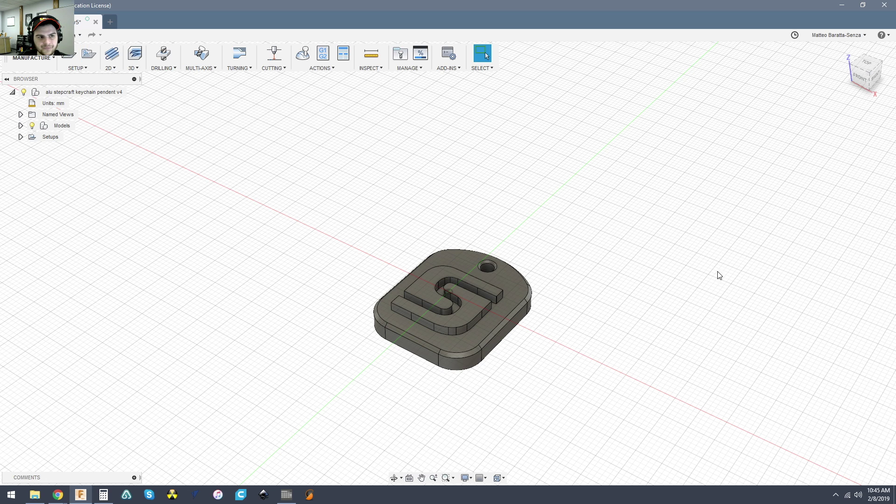
click(86, 69)
click(79, 77)
click(842, 313)
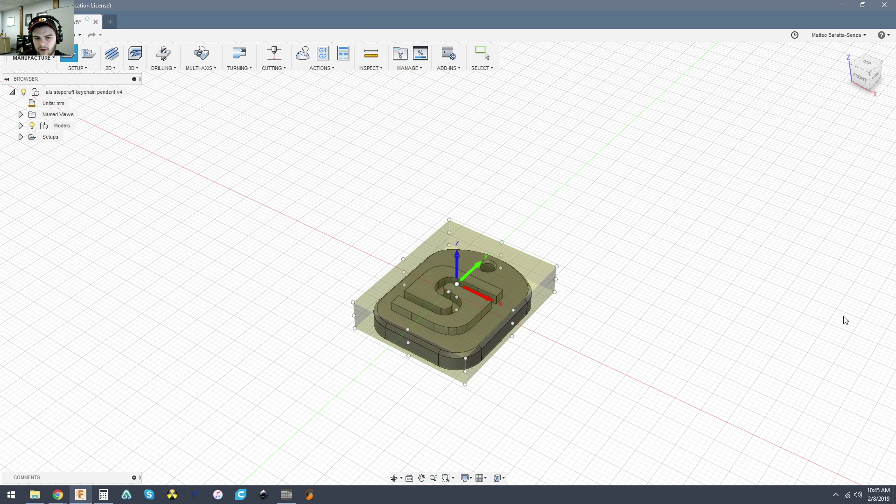
Start a 2D Contour on the pendant's outer edge.
click(112, 68)
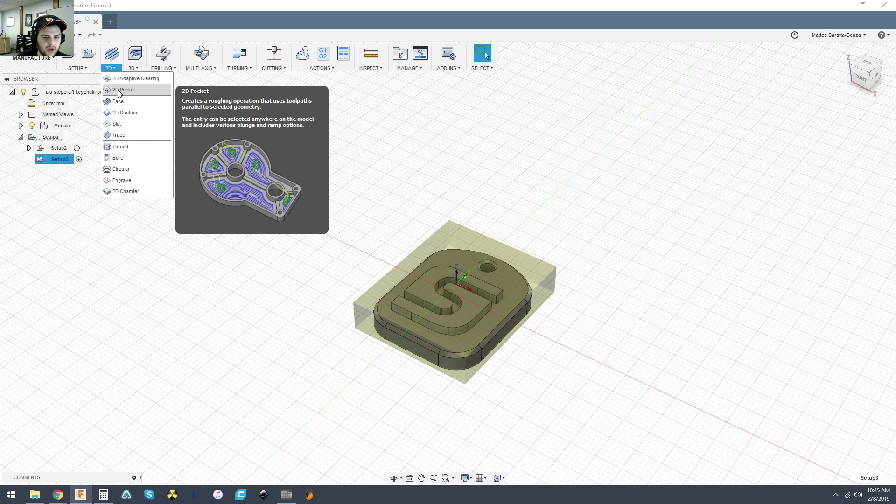
click(120, 113)
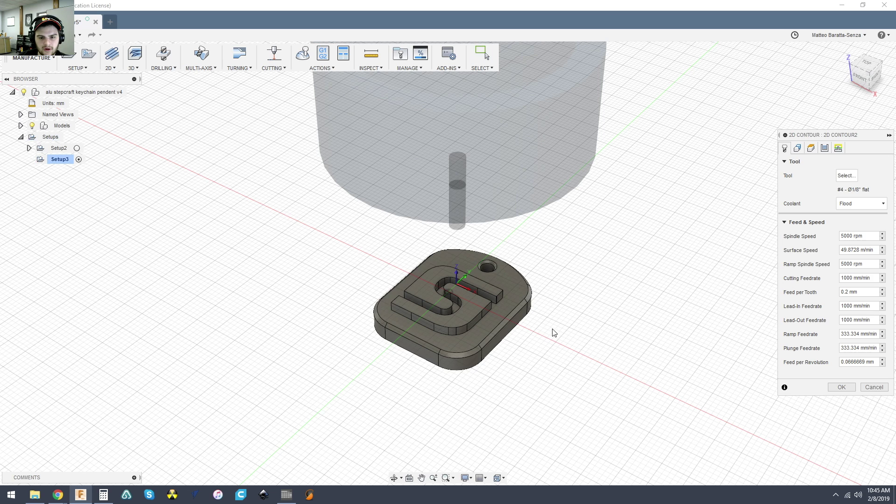
click(514, 315)
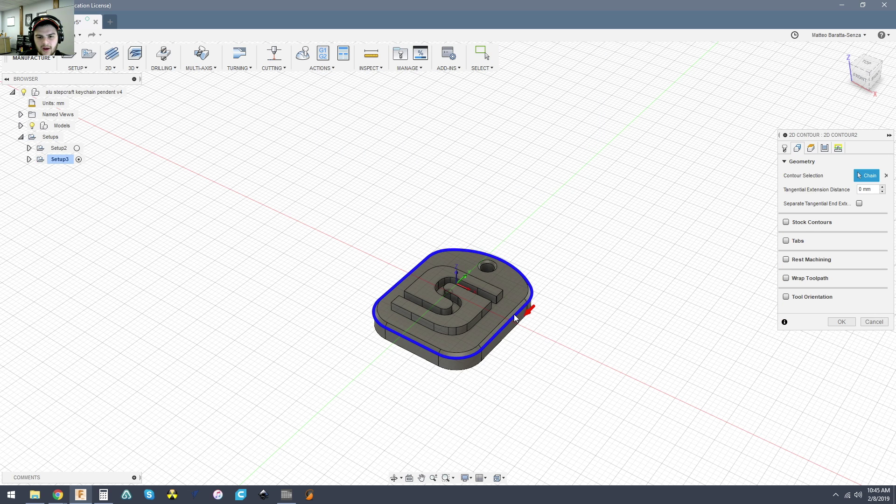
click(785, 148)
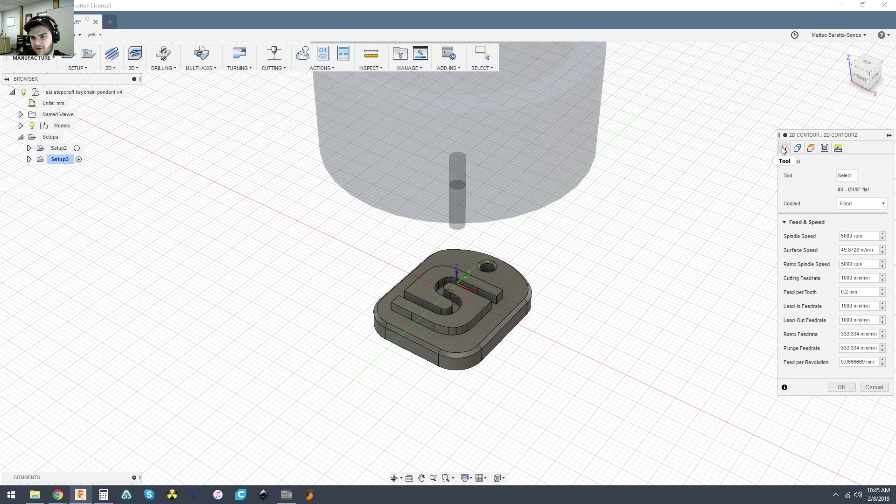
Assign the Ø3.175 mm 46341 Local Library end mill and compute the 2D Contour2 toolpath.
click(847, 177)
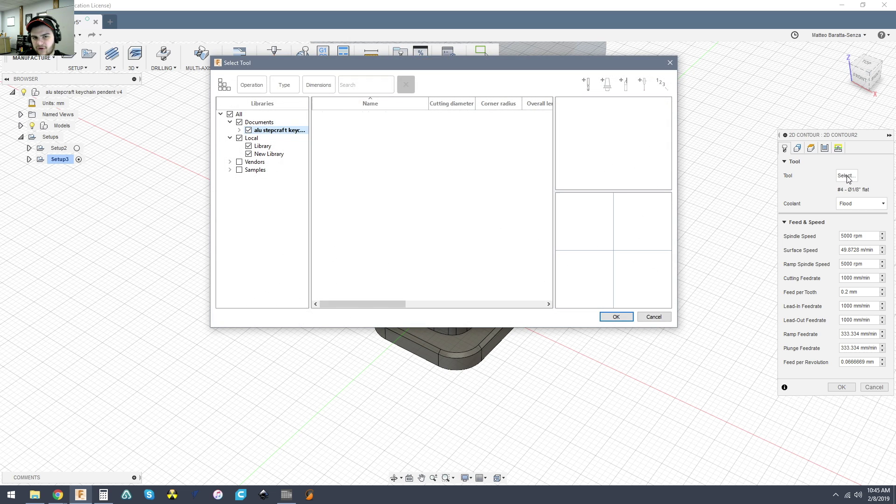
click(264, 147)
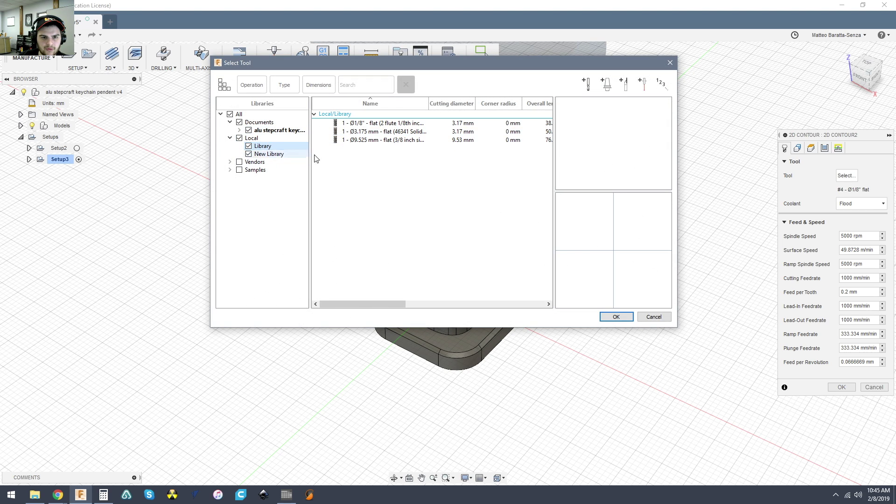
click(374, 132)
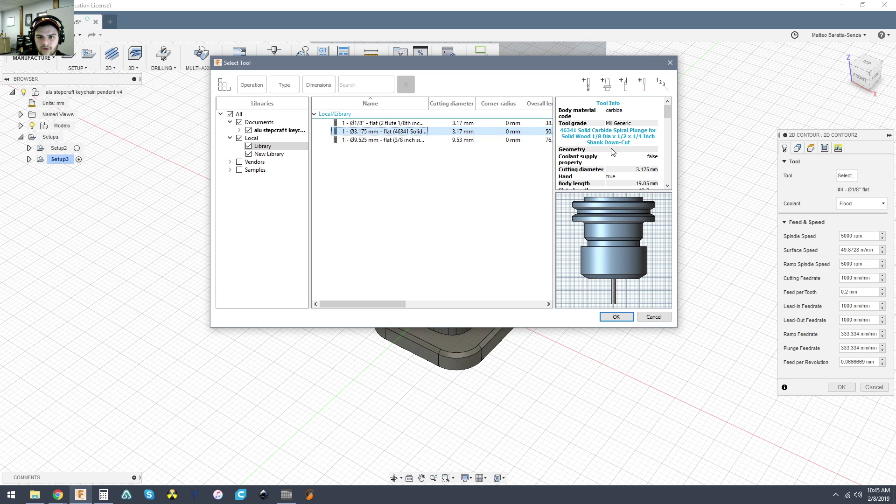
scroll(620, 184, down, 5)
scroll(612, 170, up, 5)
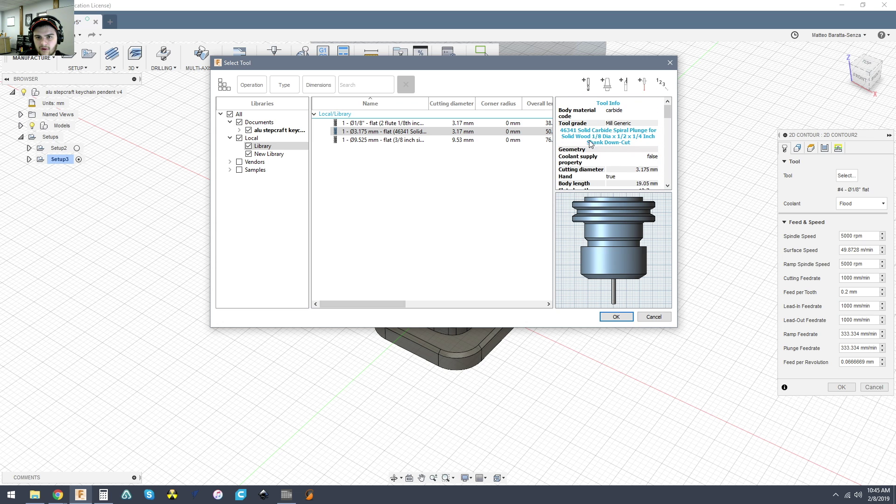
click(618, 317)
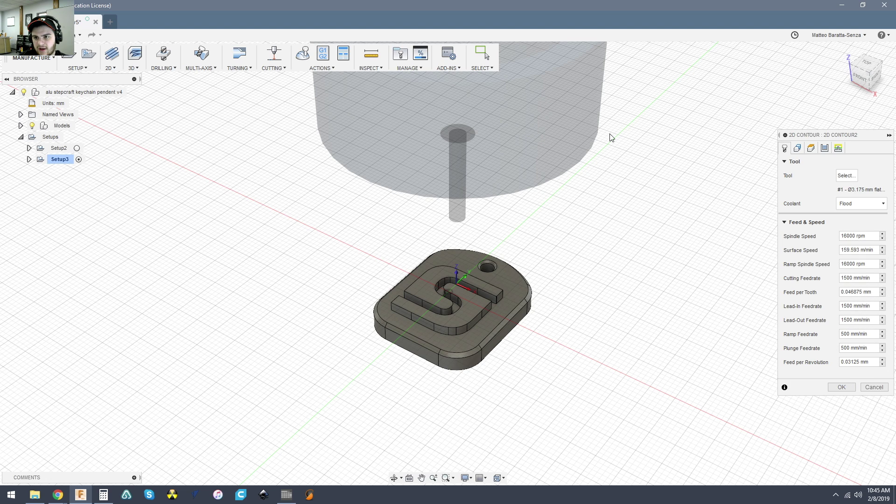
click(838, 388)
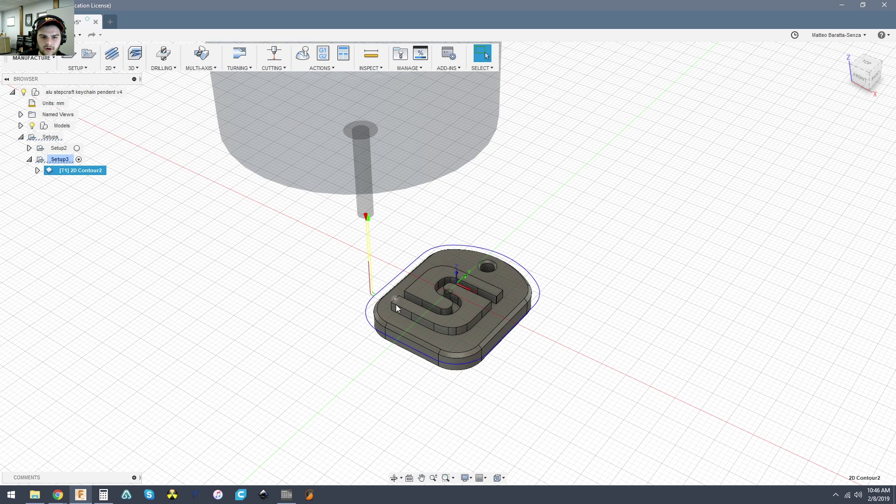
scroll(396, 306, down, 2)
scroll(653, 341, down, 2)
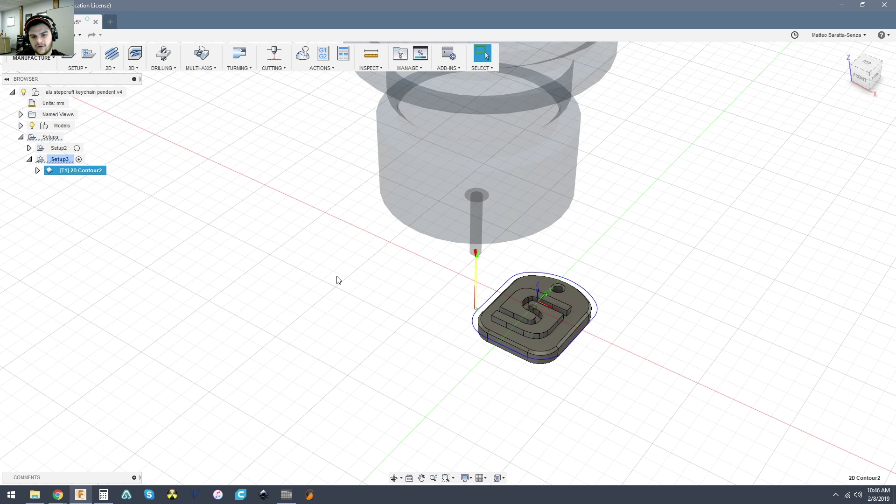
click(287, 495)
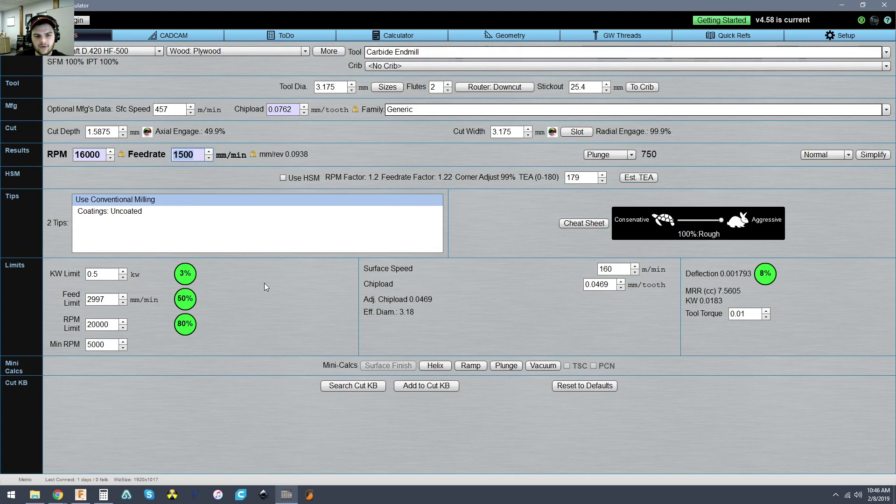
key(alt+Tab)
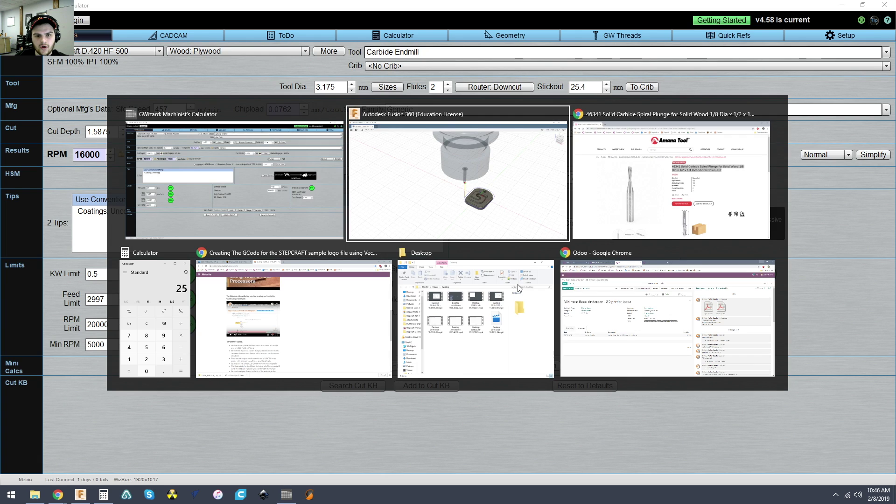